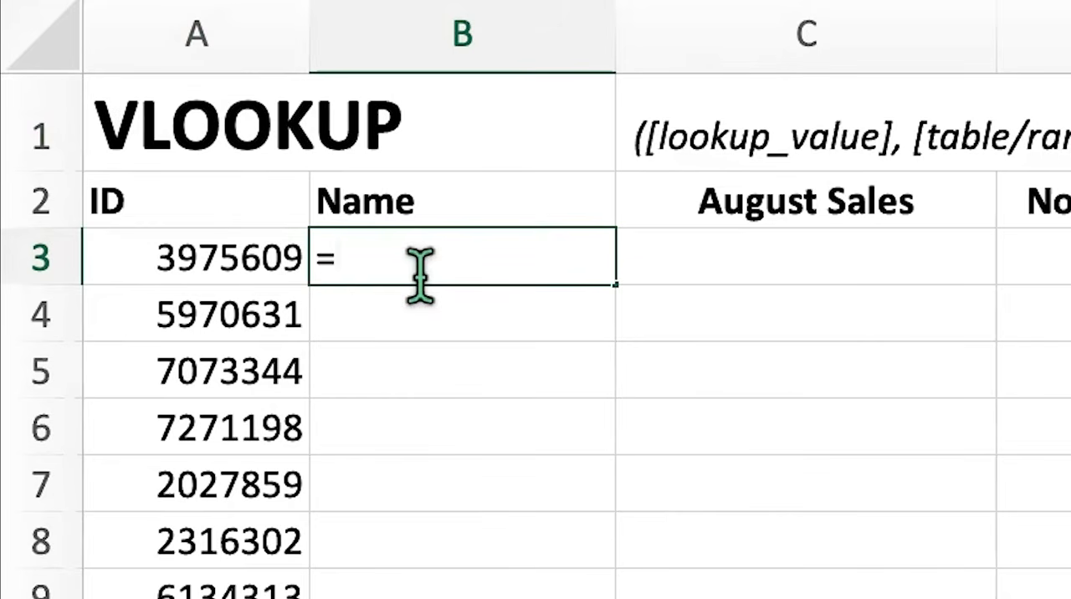
Begin a VLOOKUP formula in cell B3 with the ID in A3 as the lookup value
text(VLOOKUP)
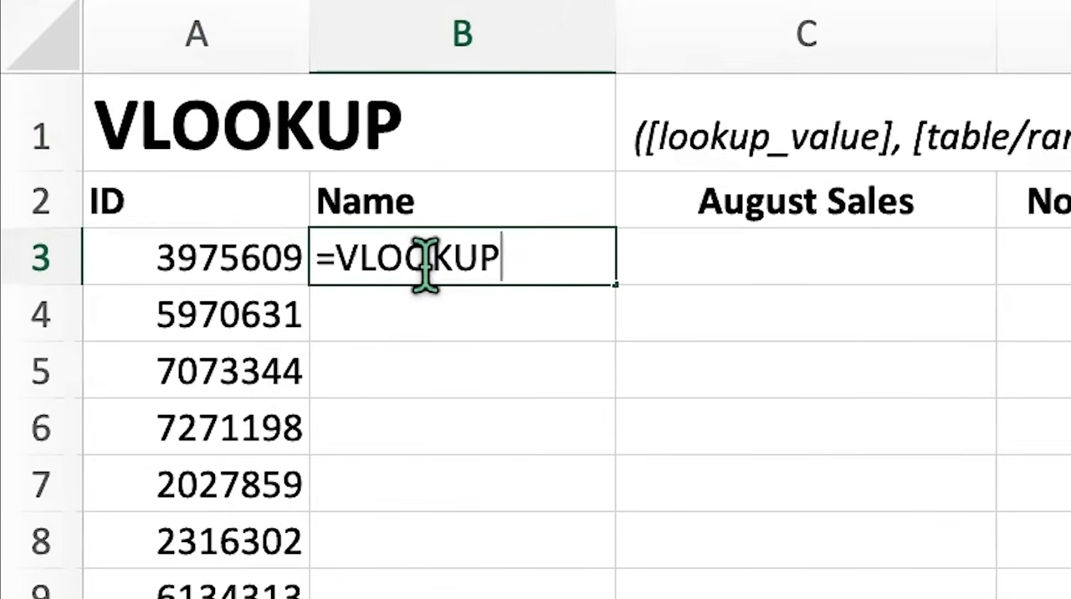
text(()
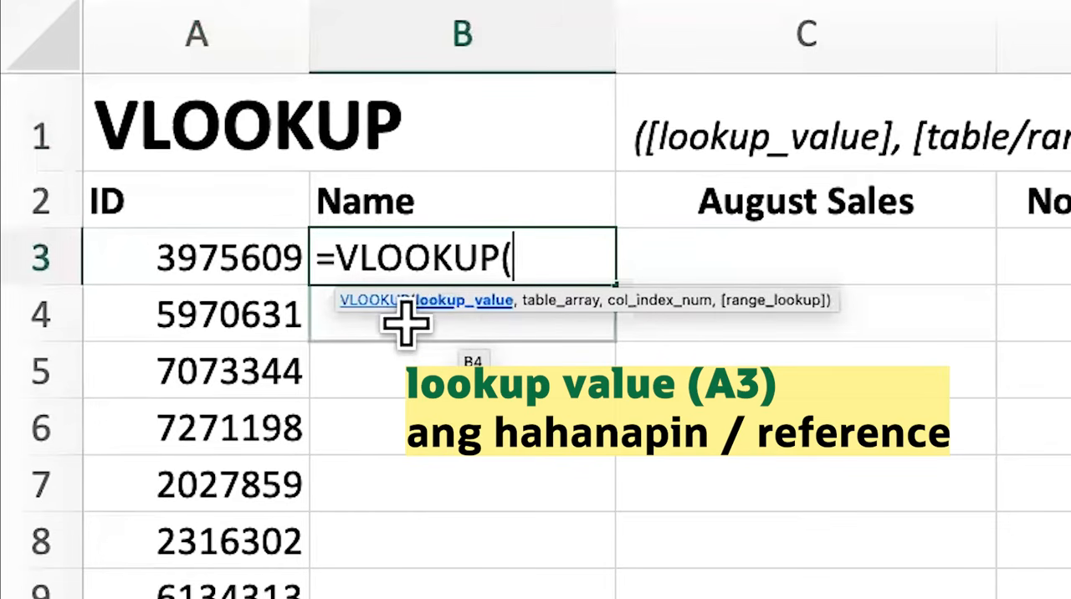
click(232, 260)
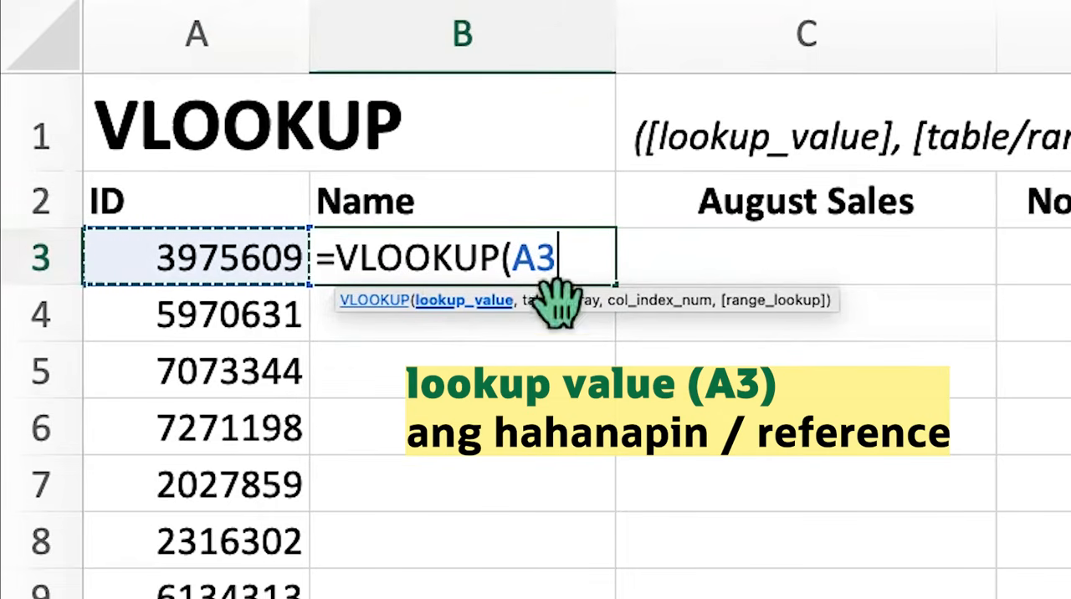
text(,)
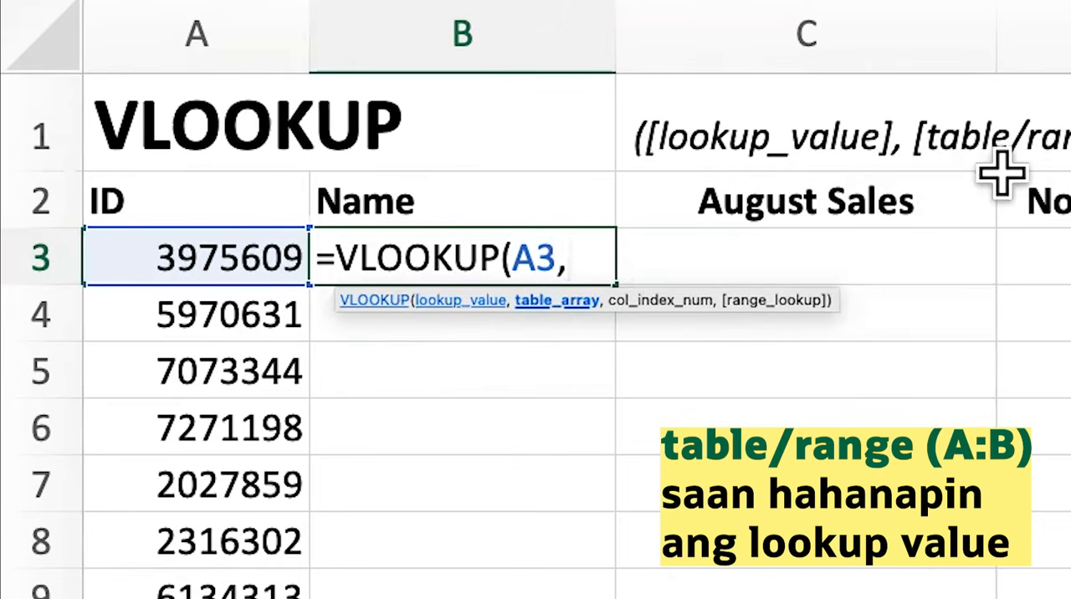
Set the formula's table array to columns A:B of the V_Employee Sales List sheet
click(150, 576)
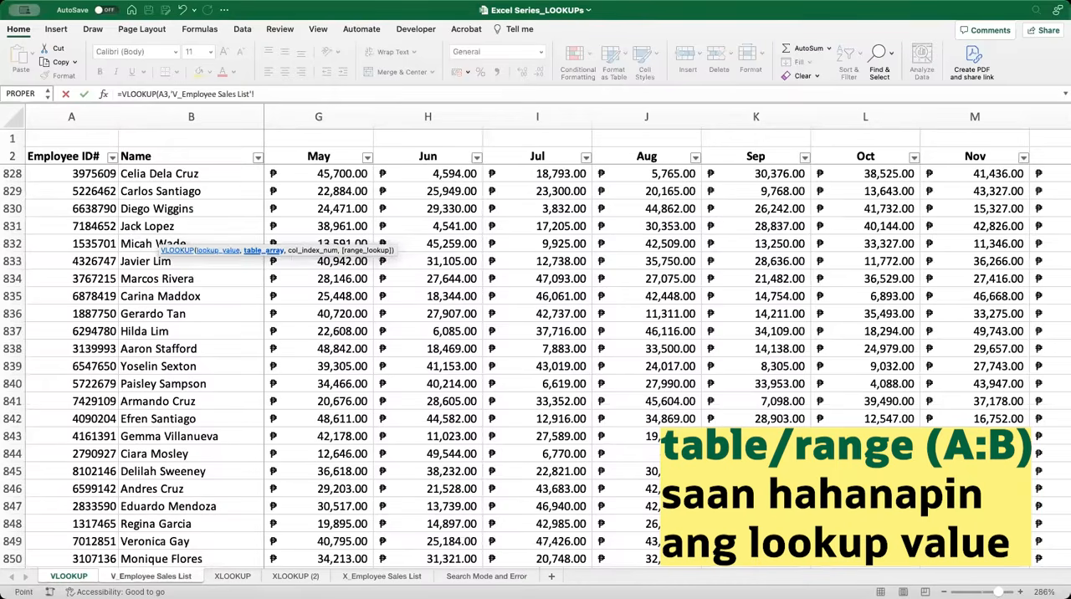
click(69, 118)
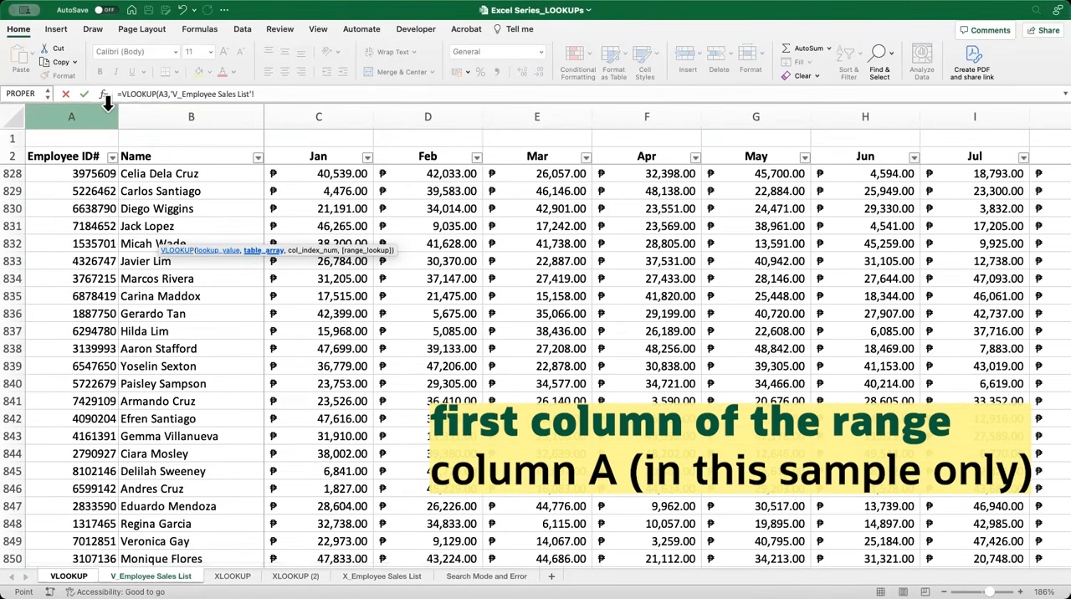
click(106, 102)
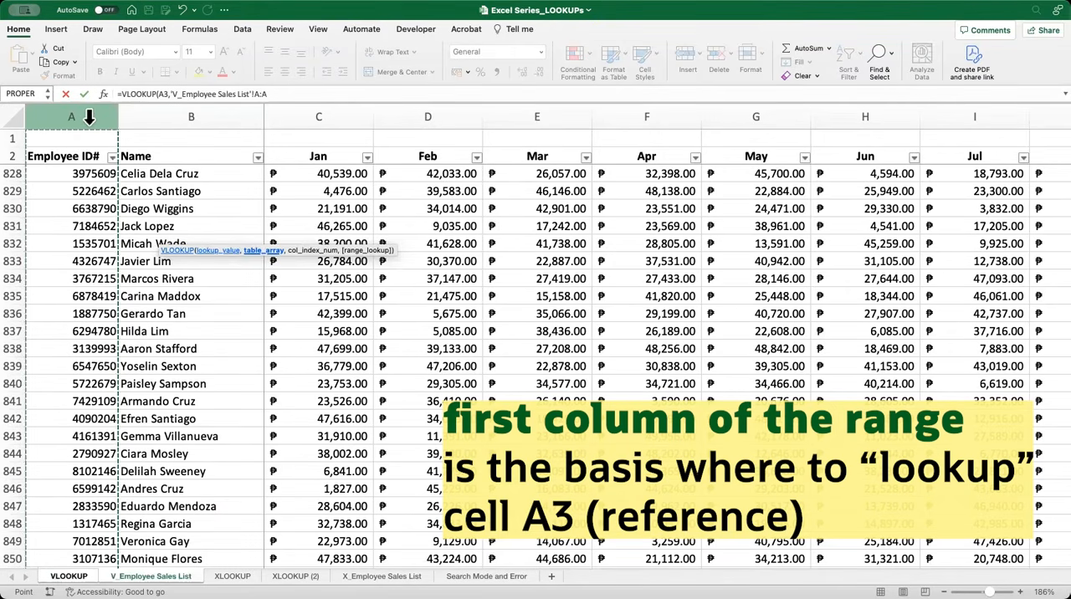
drag(109, 117, 219, 164)
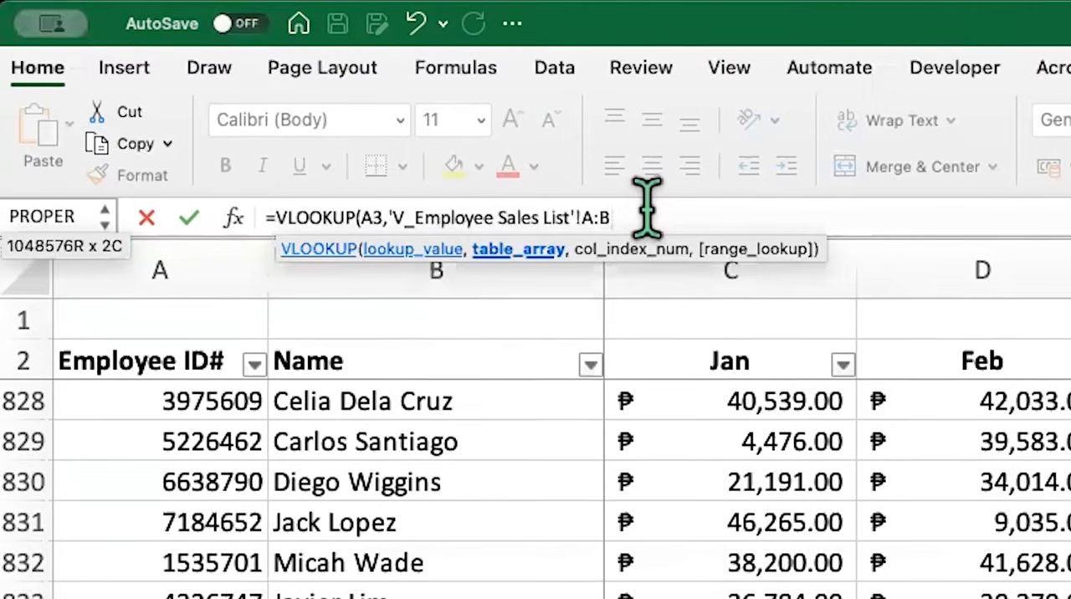
text(,)
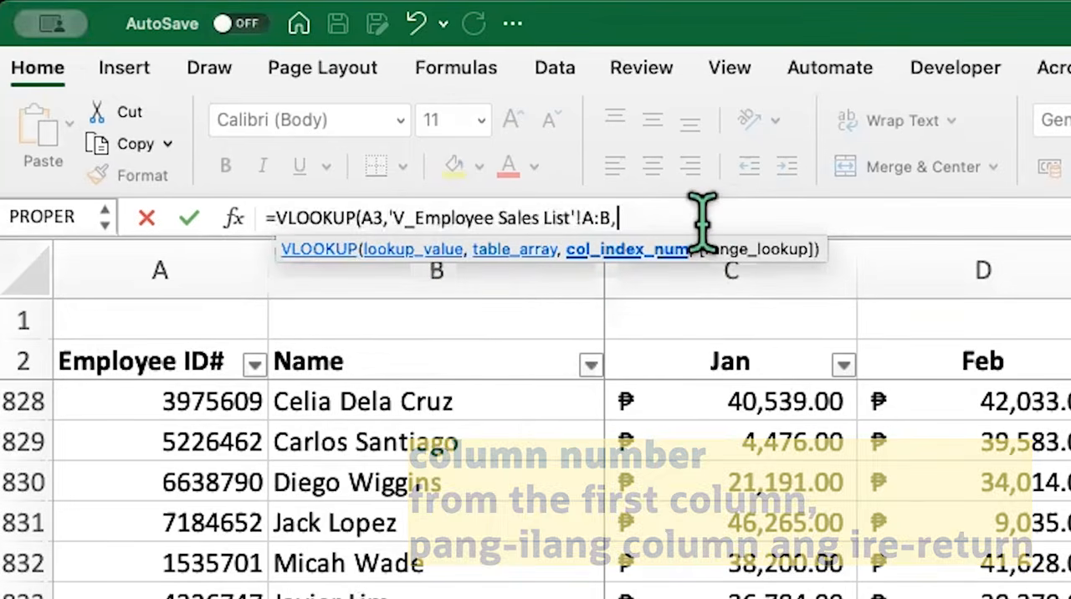
Complete the B3 formula with column index 2 and range lookup 0 for an exact match, and commit it
text(2,)
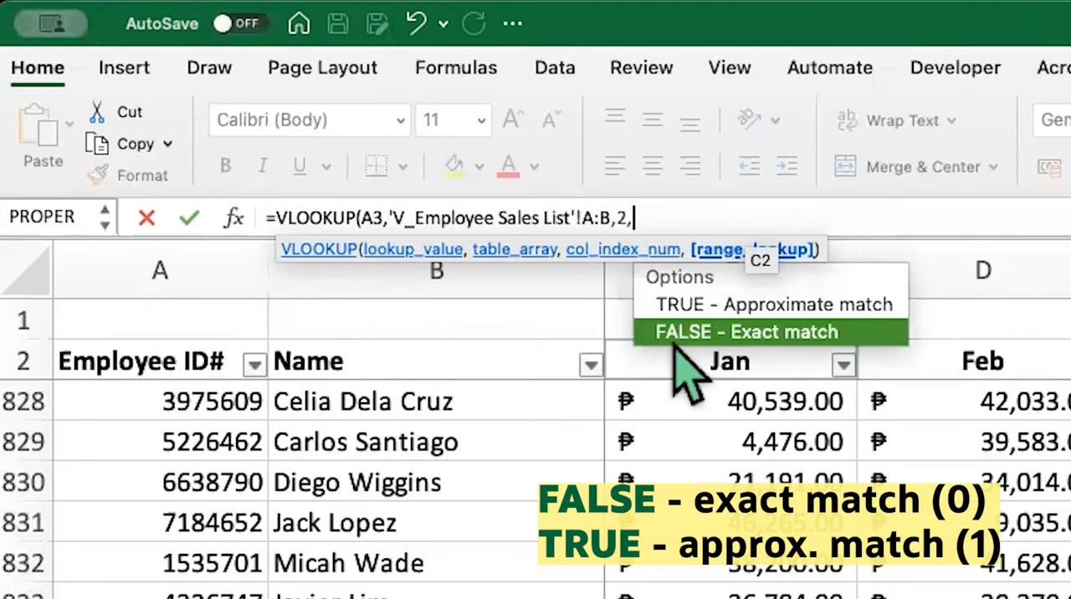
text(FALSE)
key(BackSpace)
key(BackSpace)
key(BackSpace)
key(BackSpace)
key(BackSpace)
text(0)
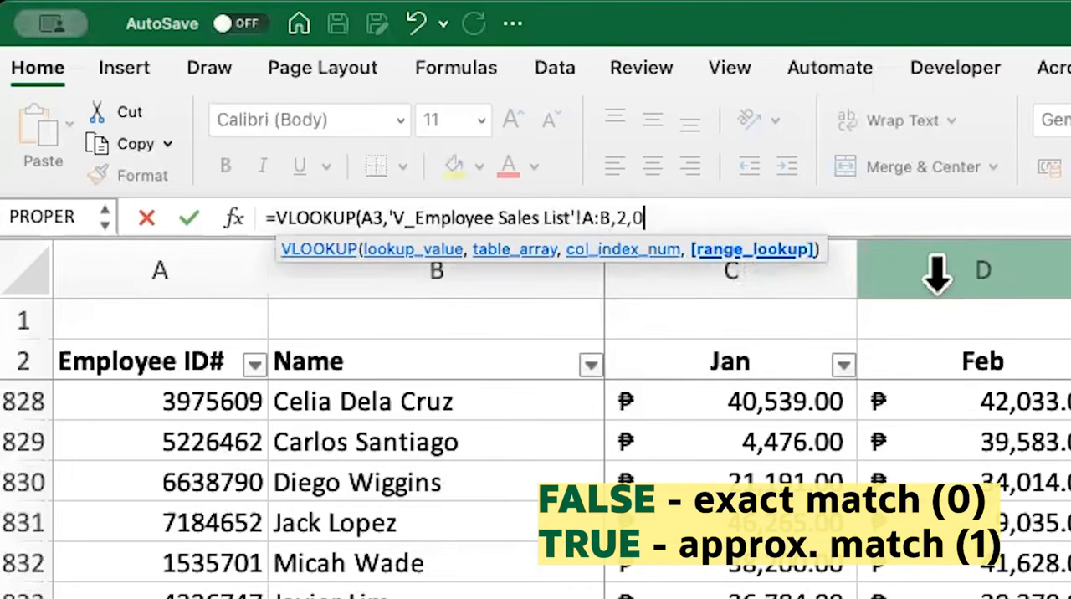
text())
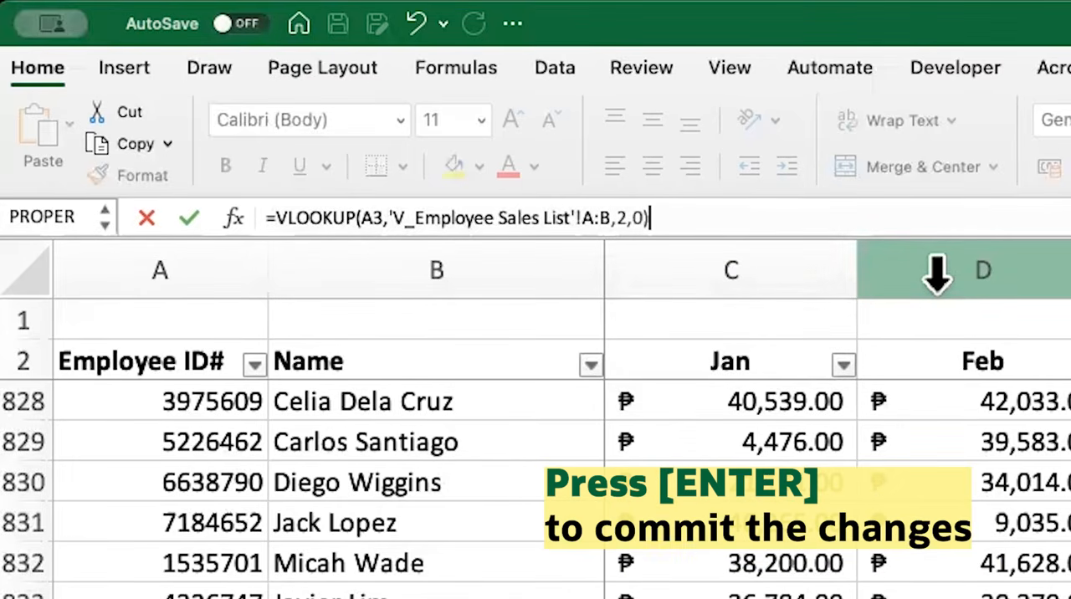
key(Return)
click(641, 287)
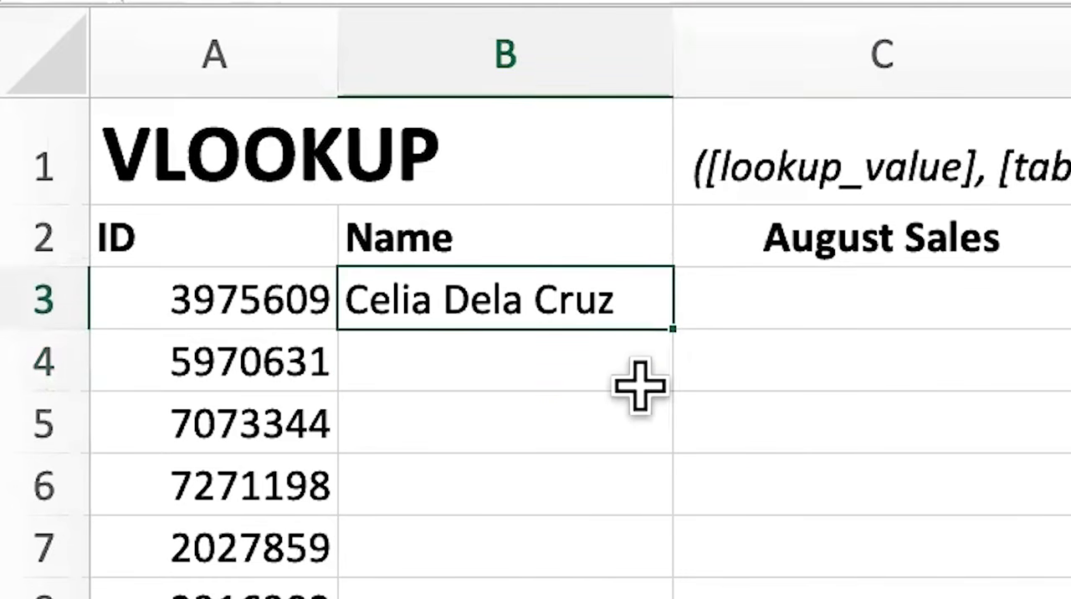
Check the name returned in B3 against the ID and name in row 828 of the V_Employee Sales List sheet
click(303, 297)
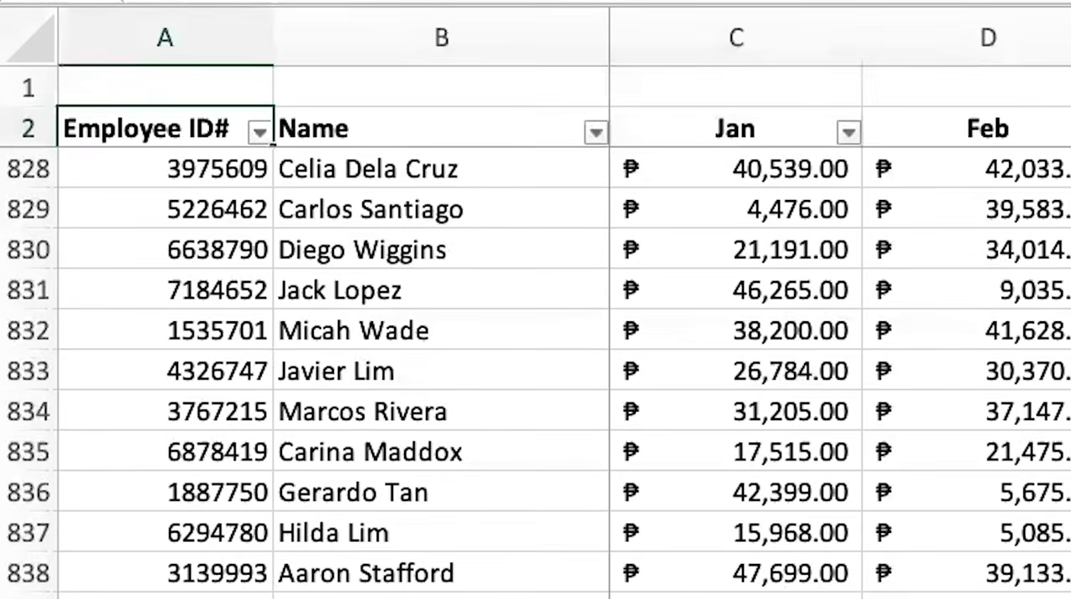
drag(241, 172, 555, 167)
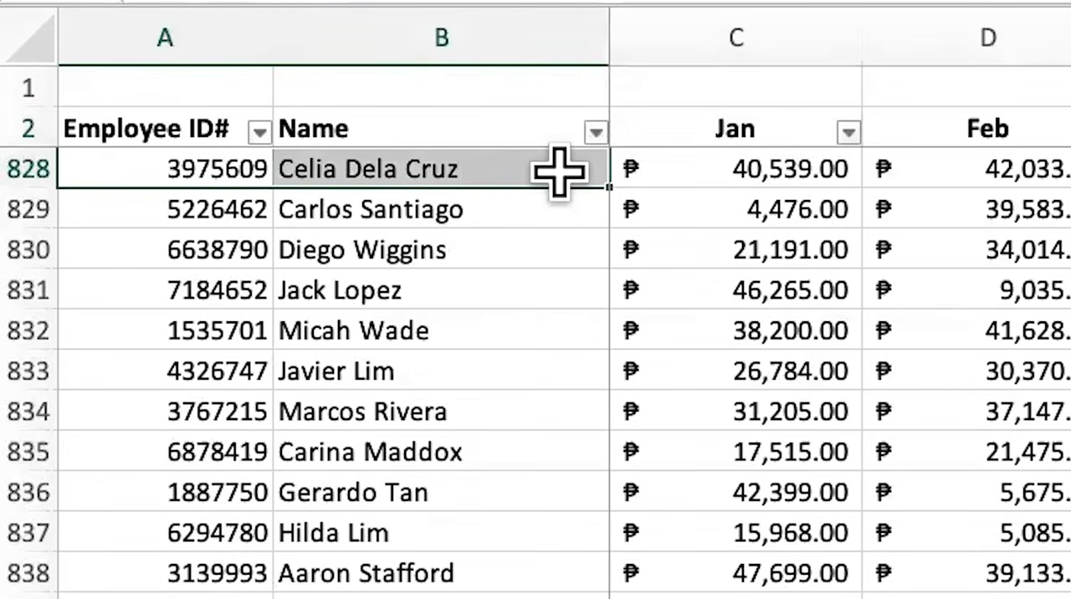
click(548, 168)
click(158, 171)
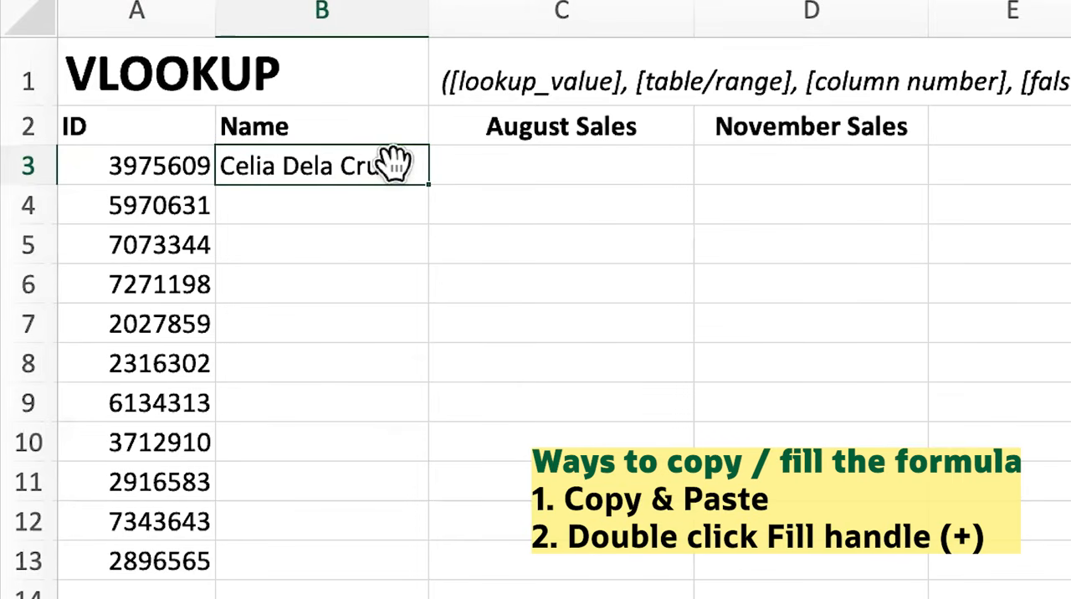
Copy the VLOOKUP formula from B3 down the Name column through B13
key(ctrl+c)
drag(393, 206, 359, 544)
key(ctrl+v)
double_click(429, 184)
Examine the error in B13 and compare its ID with the Employee ID# column of the V_Employee Sales List sheet
click(334, 562)
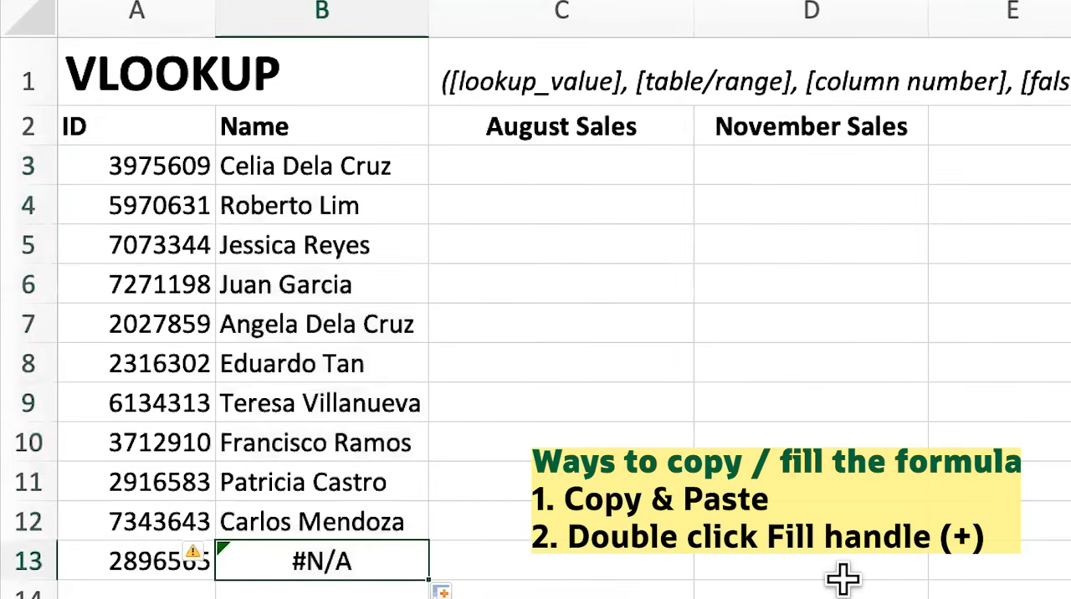
click(561, 575)
click(316, 562)
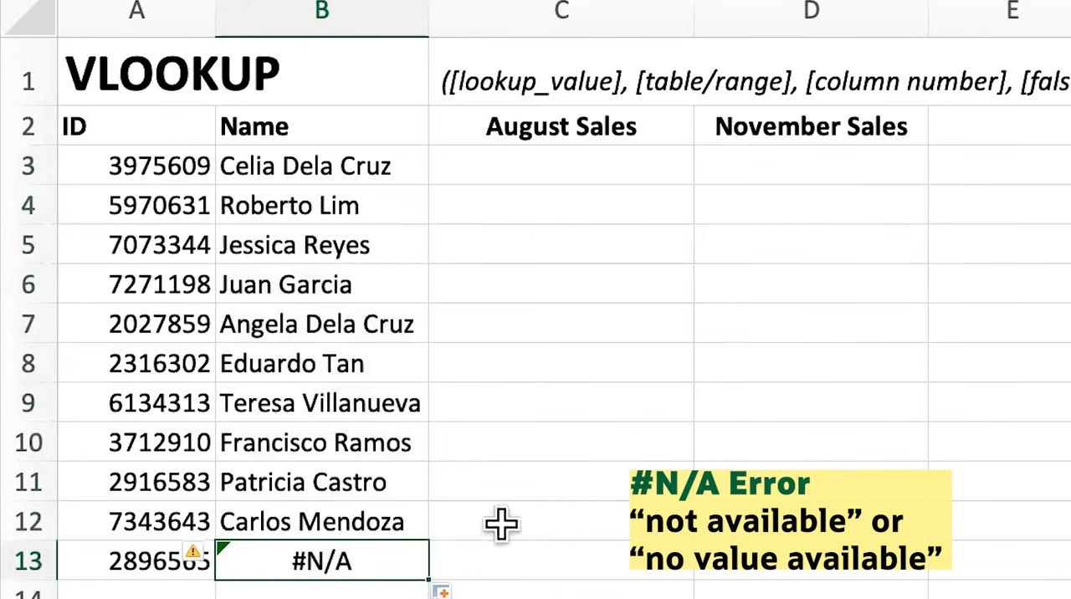
click(76, 560)
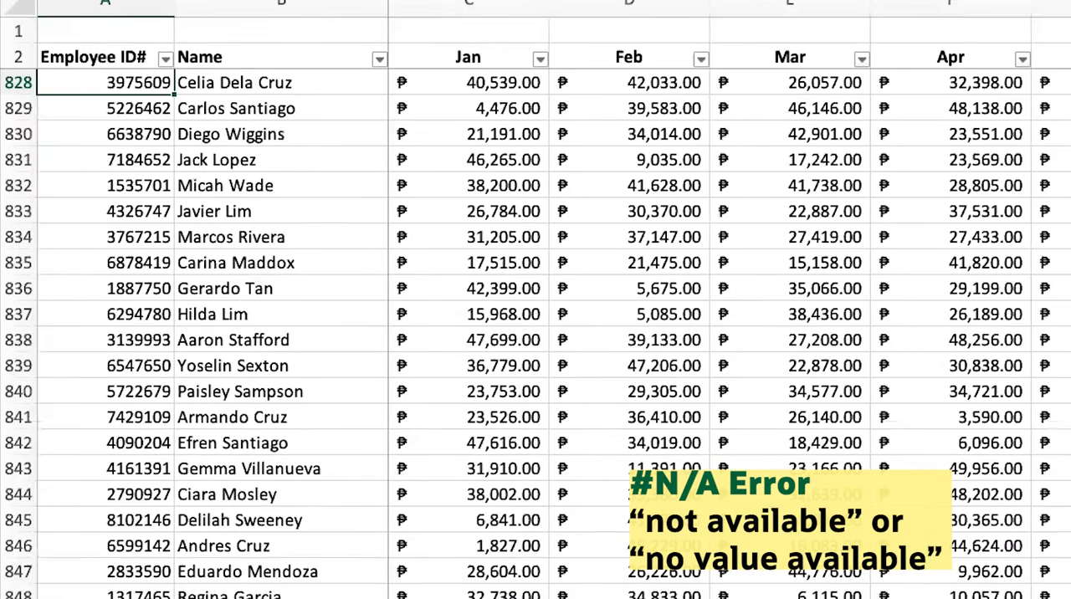
click(120, 8)
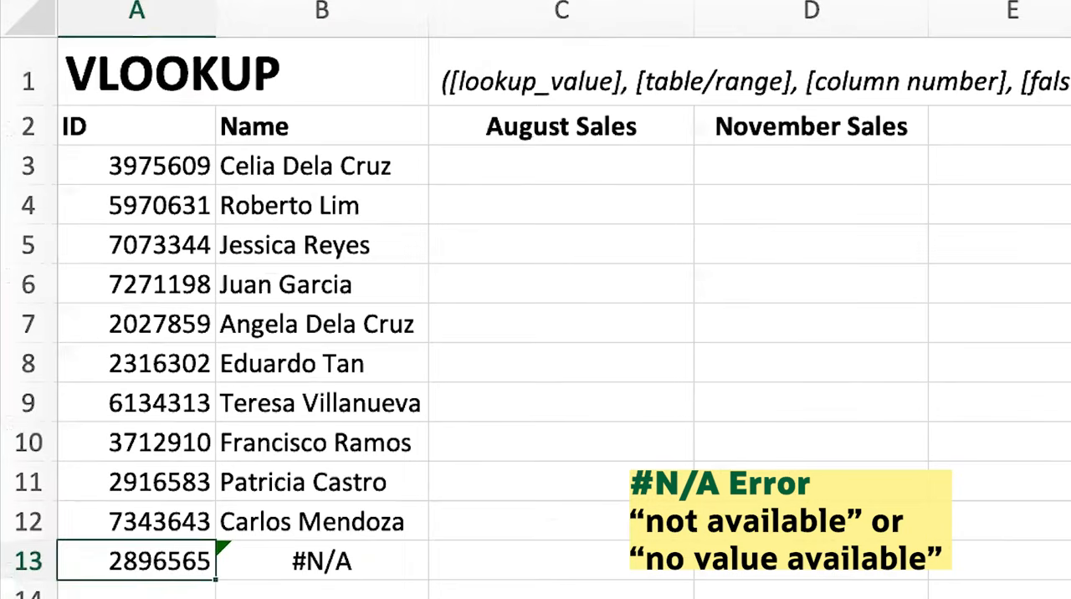
key(Right)
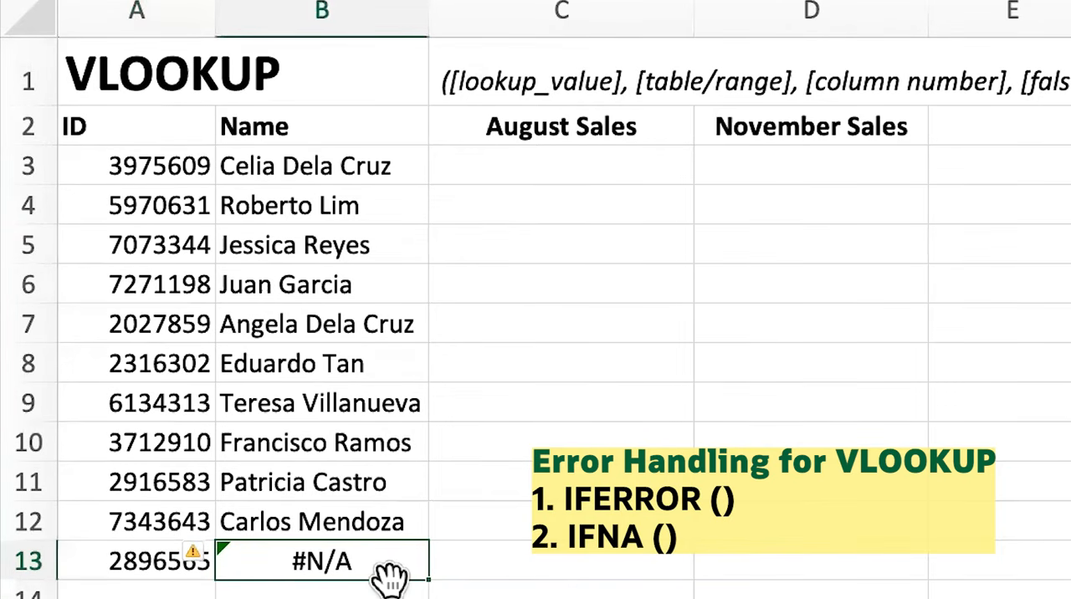
Examine the August and November Sales headers and locate the Aug and Nov columns in the V_Employee Sales List sheet
click(599, 155)
click(616, 134)
click(829, 126)
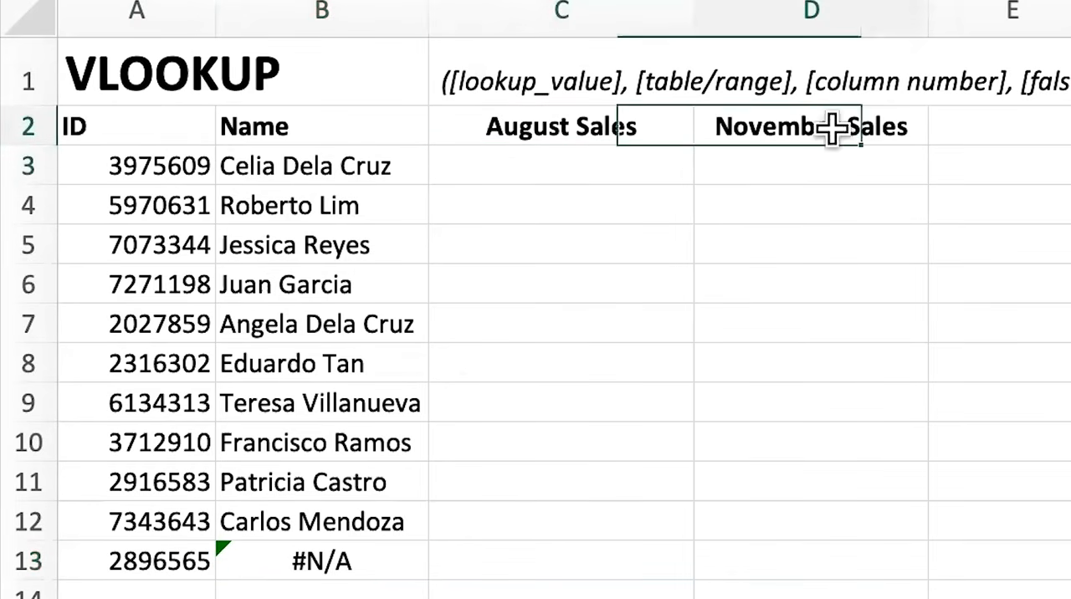
click(614, 176)
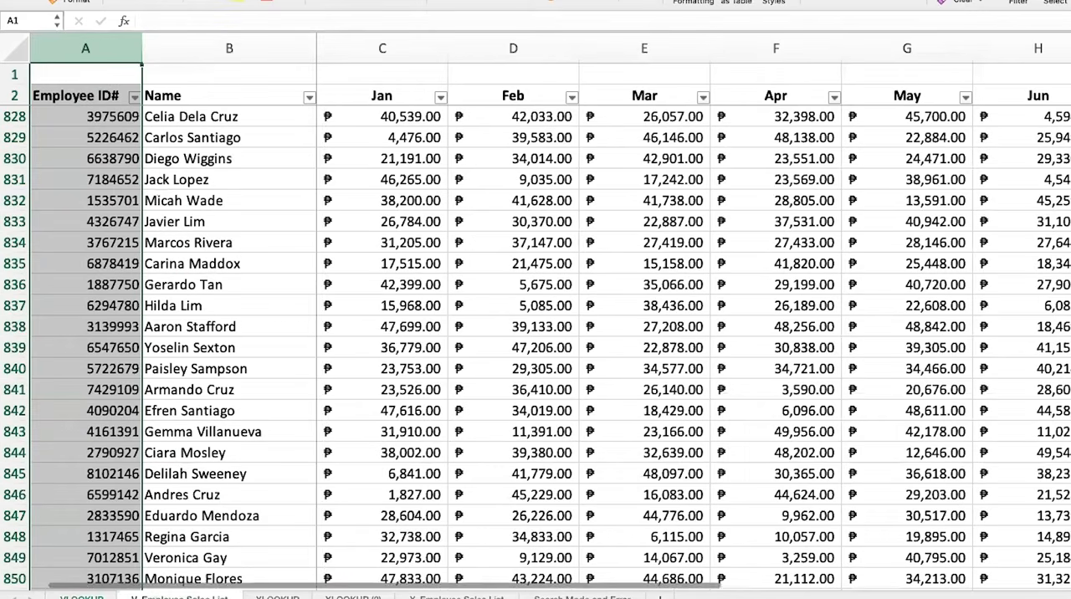
scroll(643, 335, right, 5)
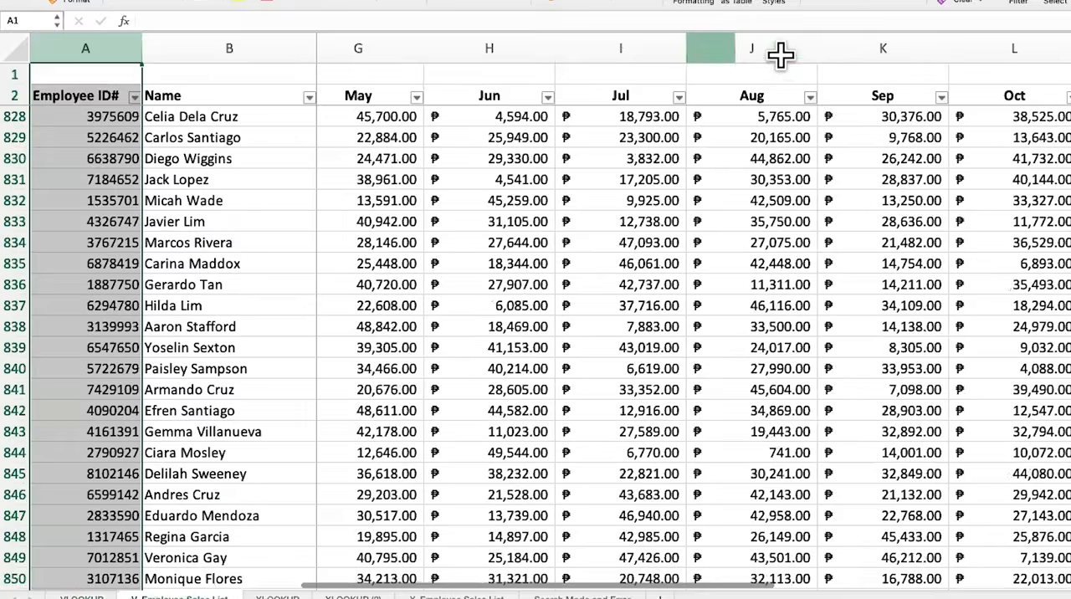
click(779, 52)
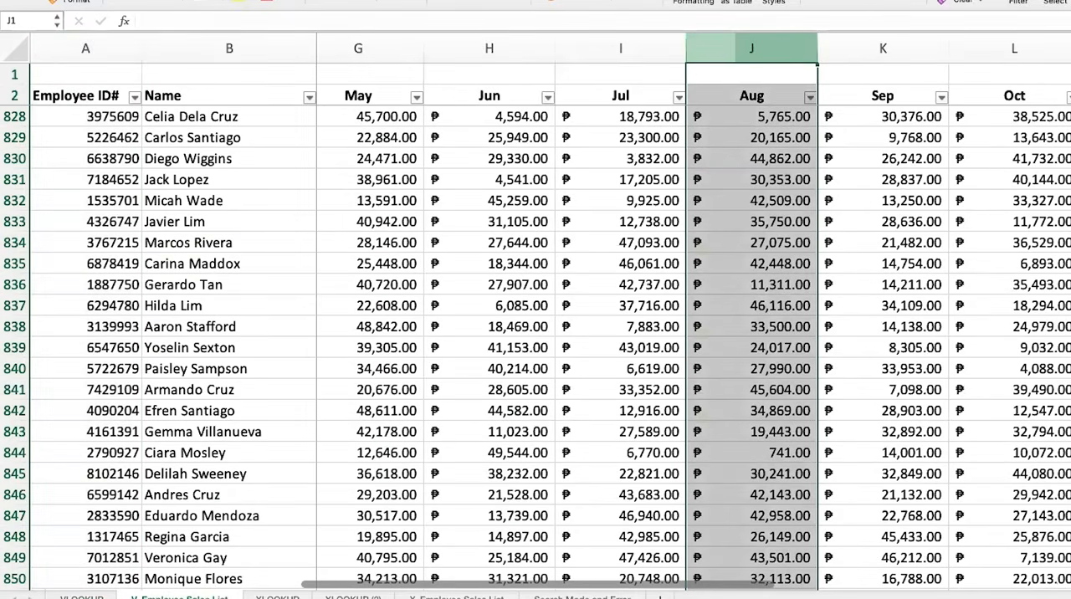
click(1070, 49)
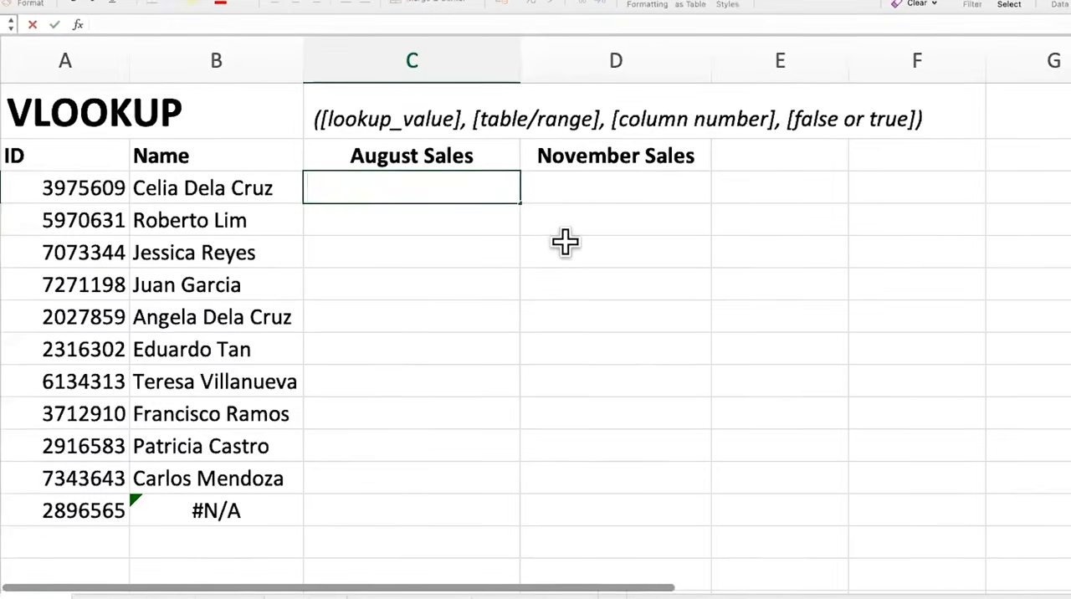
Begin a VLOOKUP formula in C3 with lookup value A3 and columns A:M of the V_Employee Sales List sheet as table array
text(=)
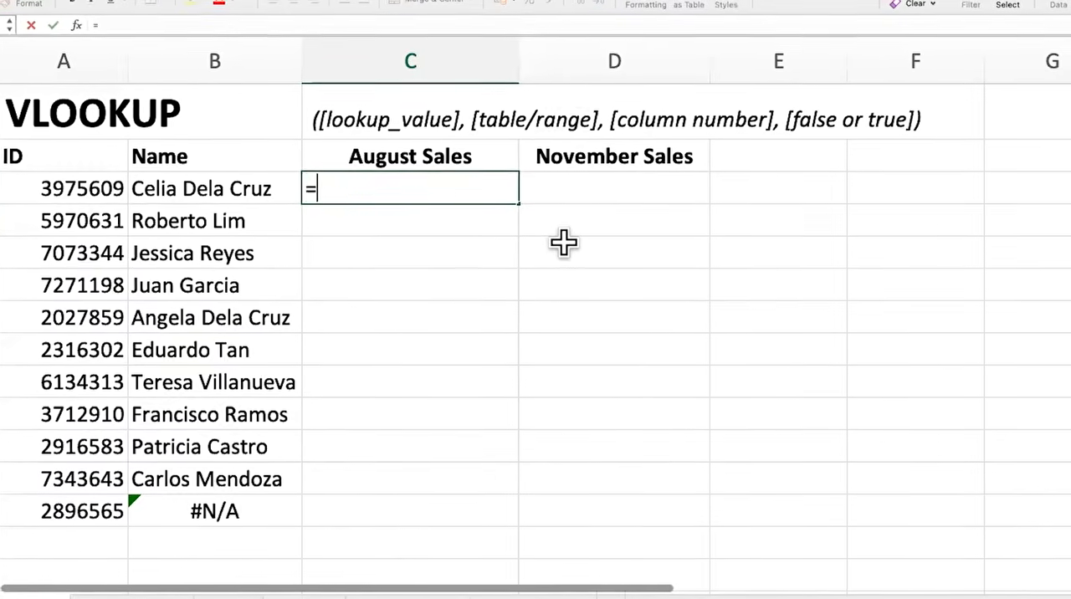
text(VLOOKUP()
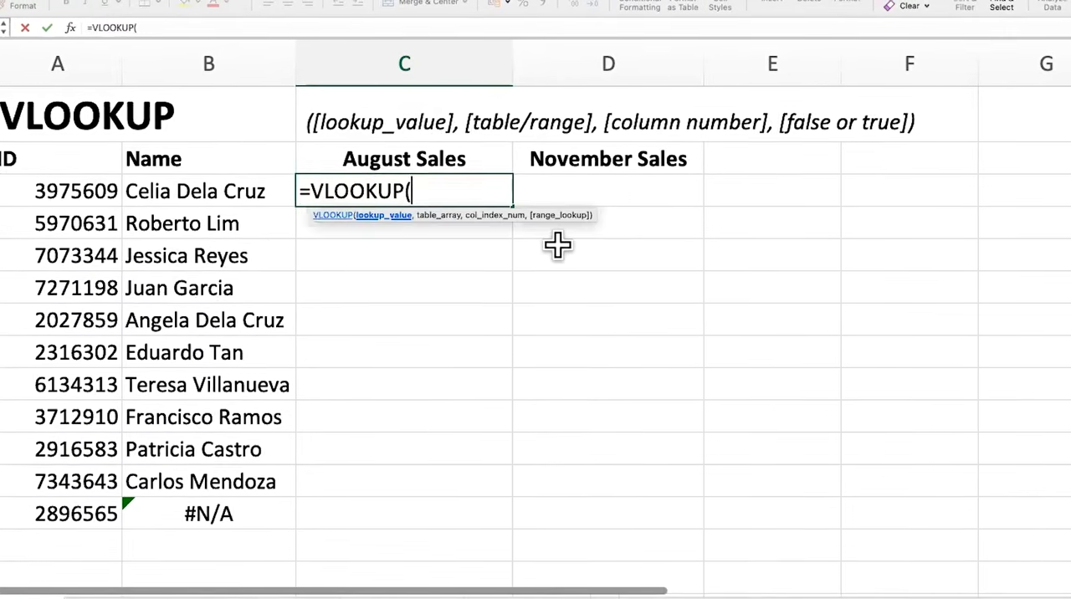
click(30, 189)
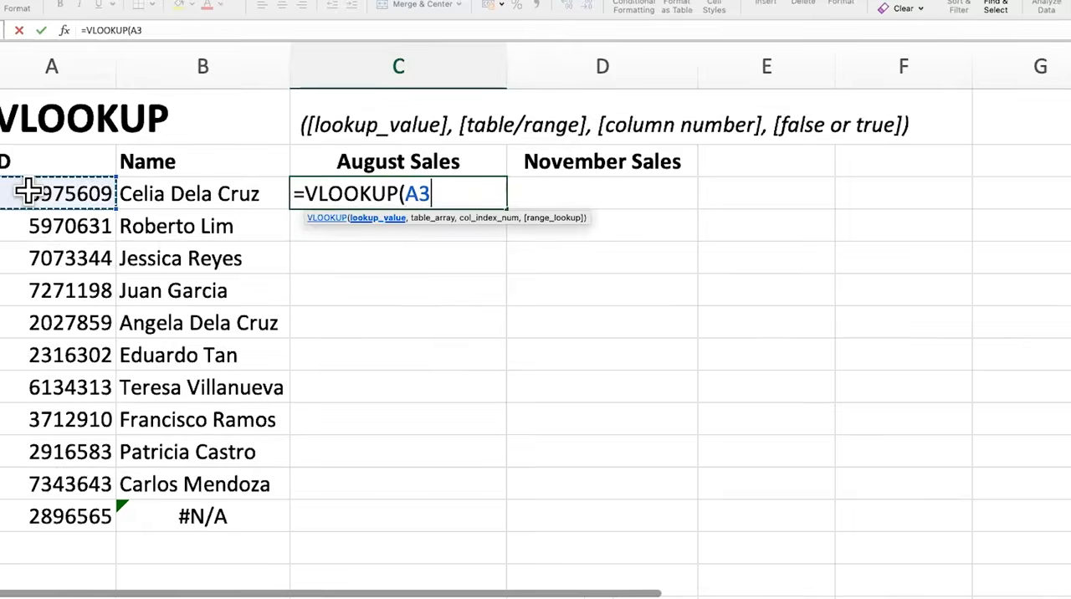
text(,'V_Employee Sales List'!A:A)
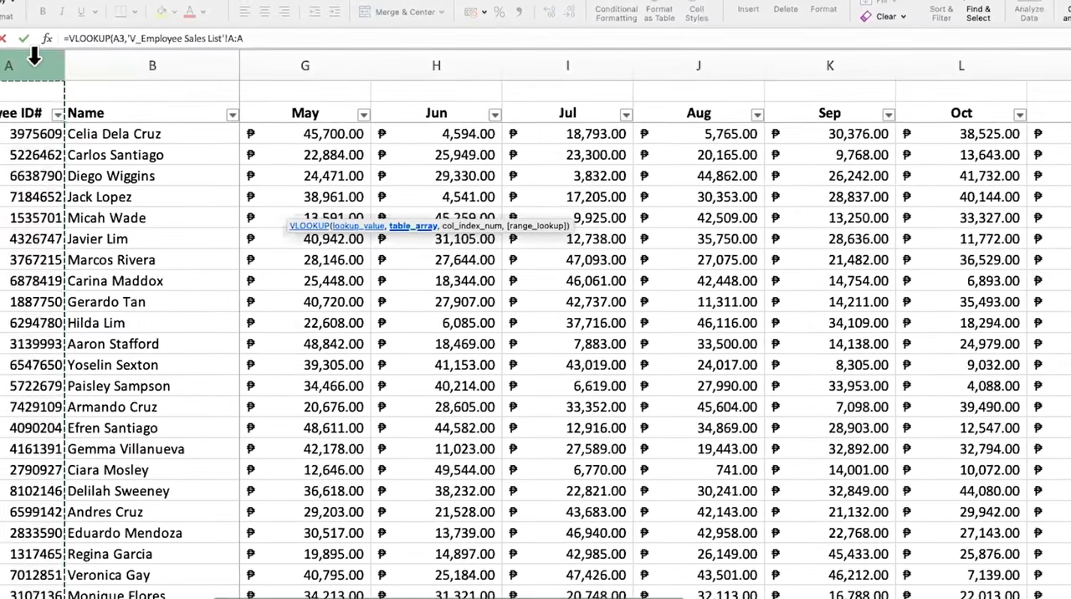
drag(29, 59, 692, 216)
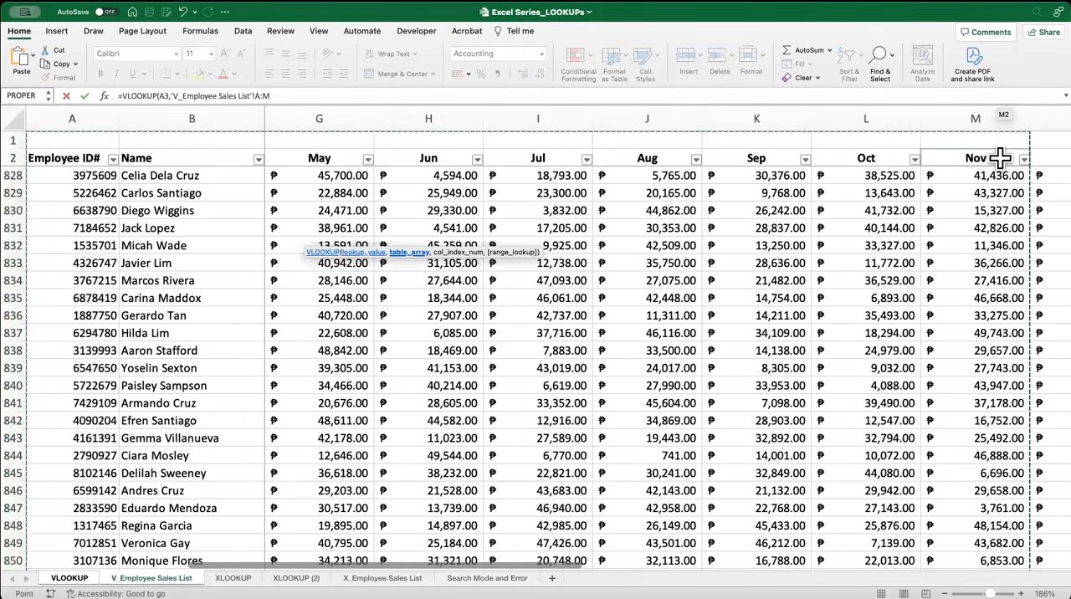
click(297, 96)
text(,)
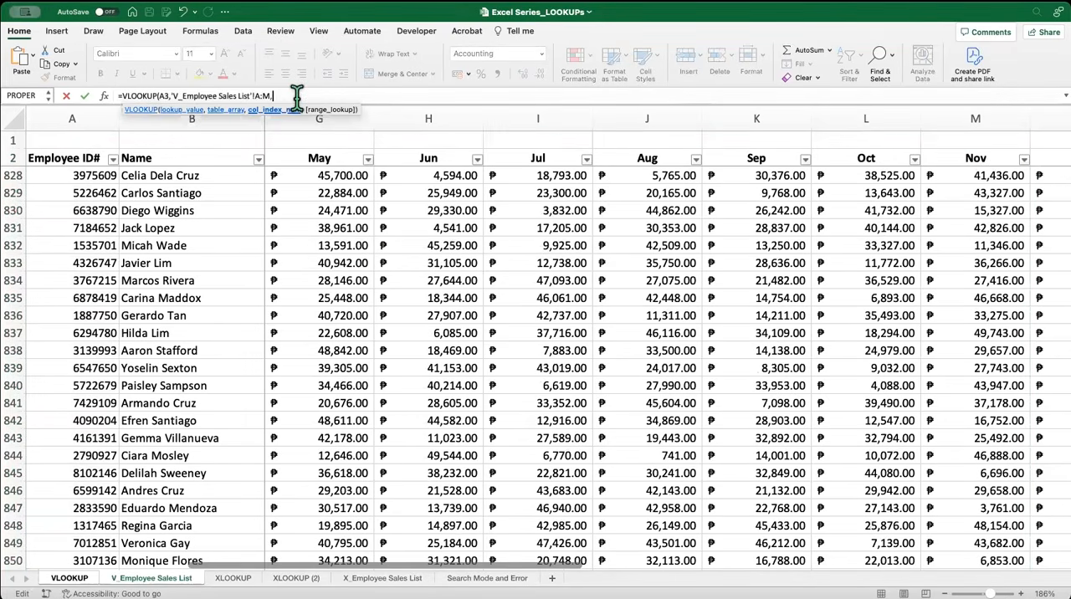
Return to the VLOOKUP sheet, remove the stray sheet reference from the C3 formula, and enter 10 as the column index
click(68, 578)
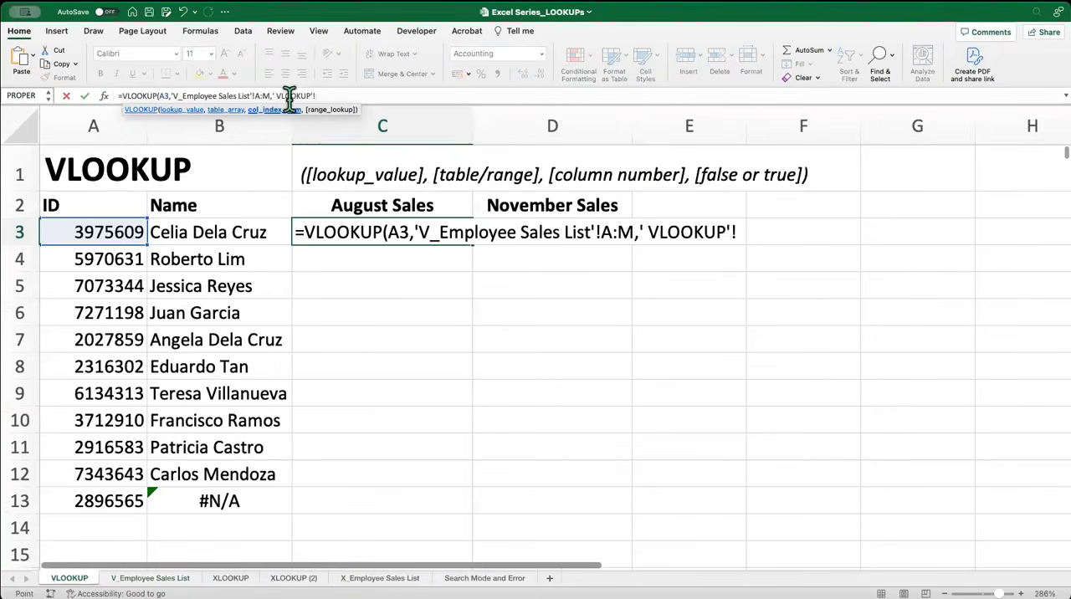
drag(275, 96, 317, 96)
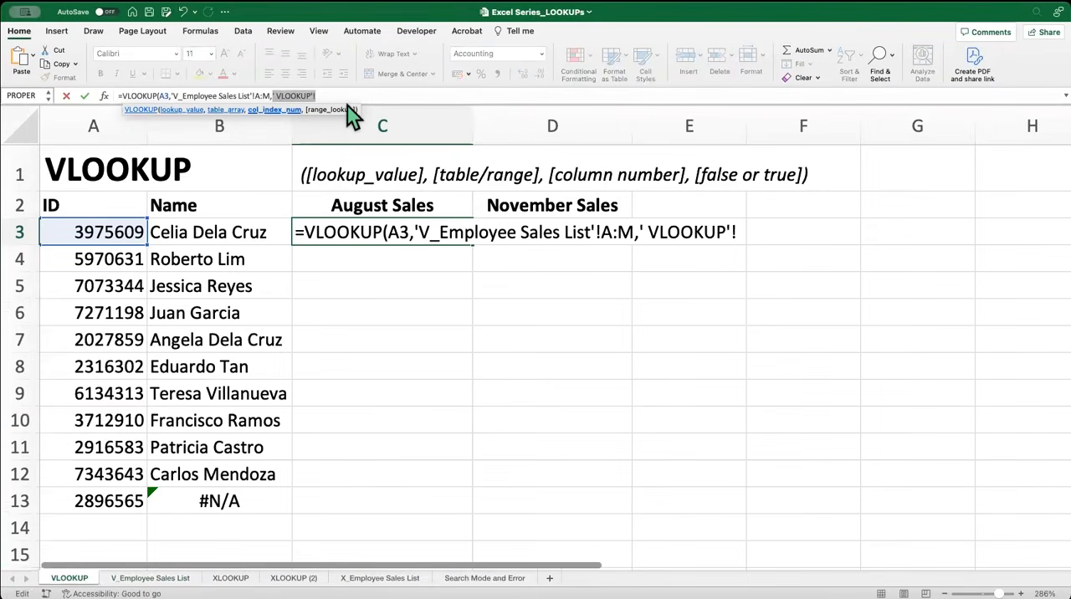
key(BackSpace)
text(10)
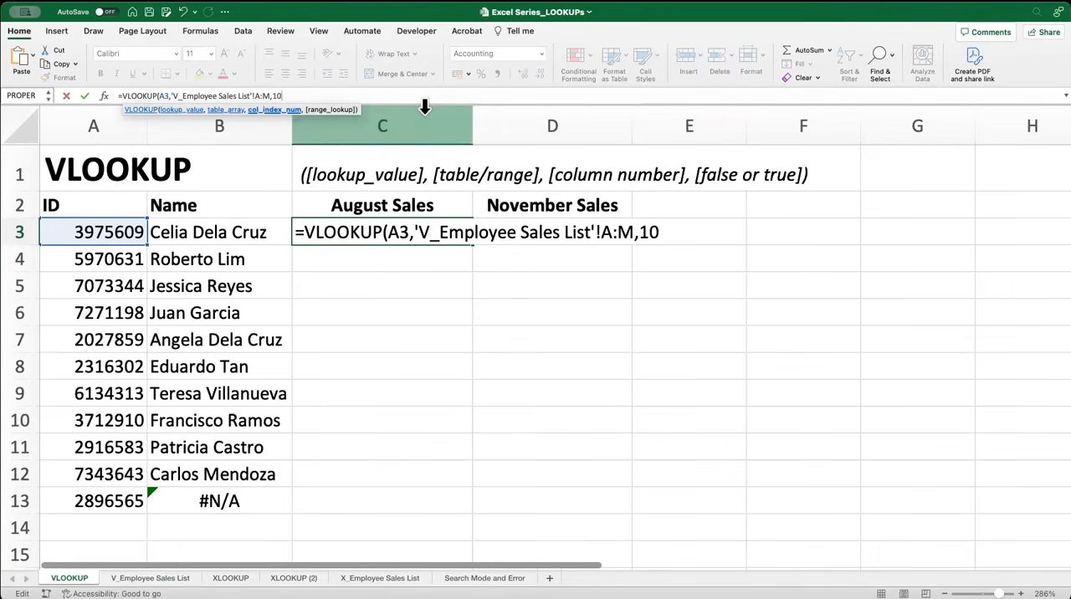
text(,0)
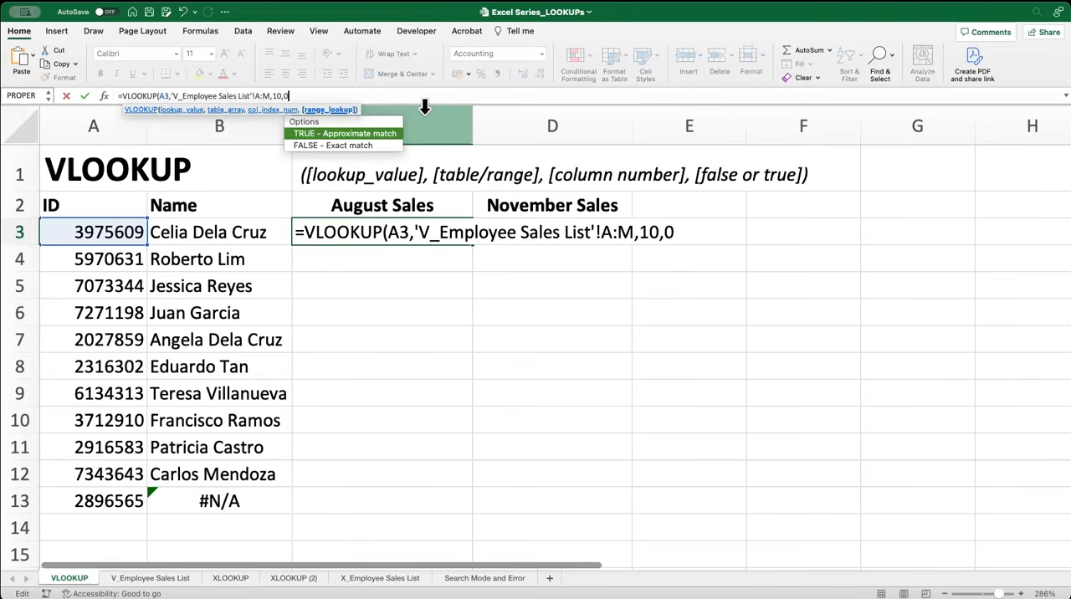
text())
Complete the C3 VLOOKUP formula with 0 for an exact match and fill it down the August Sales column through C13
key(Return)
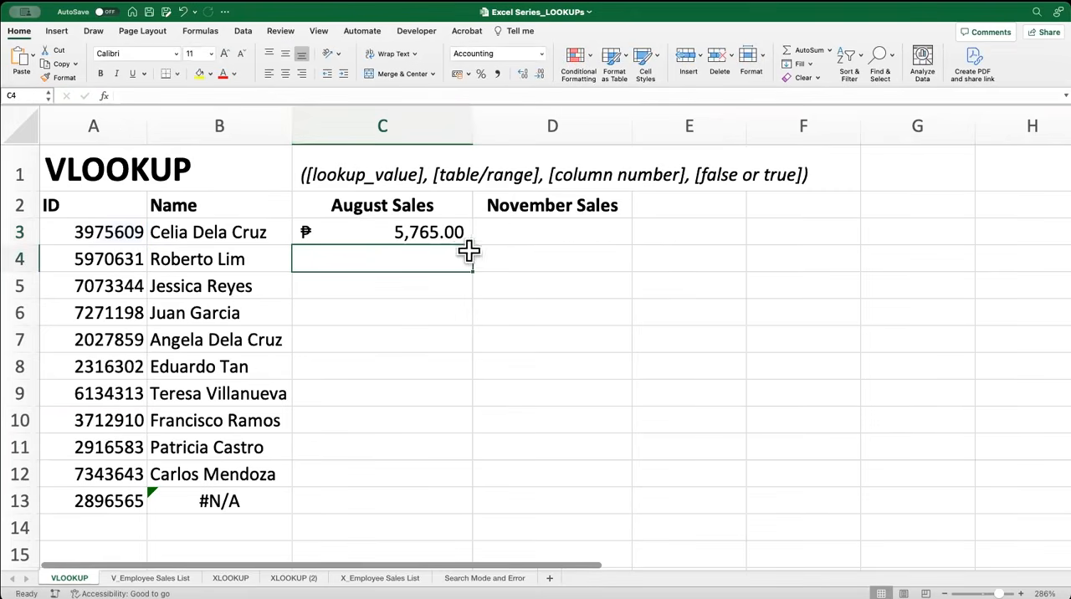
click(463, 231)
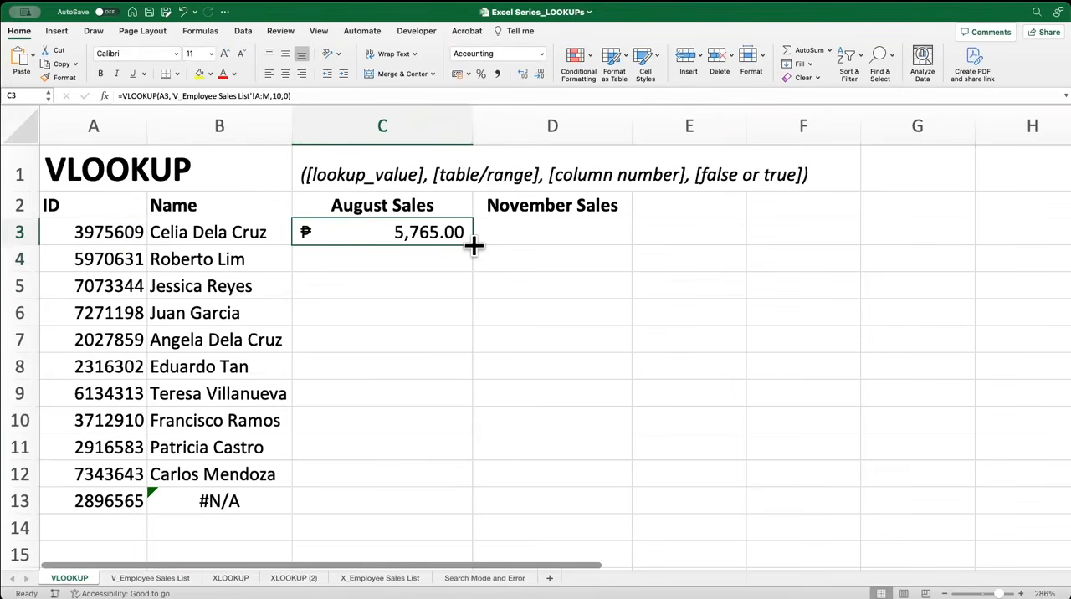
double_click(473, 245)
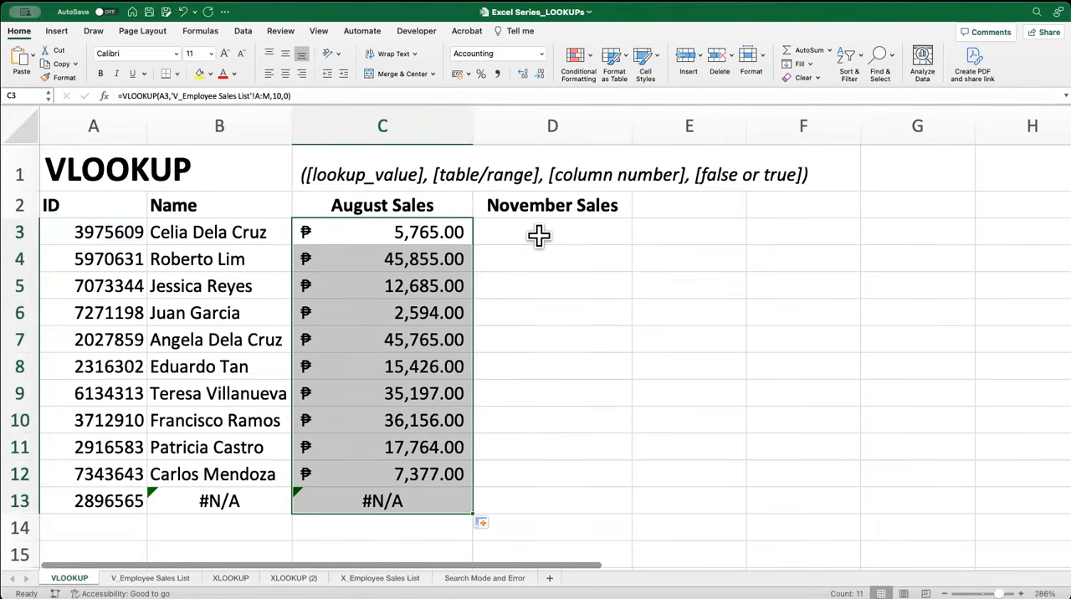
Copy the text of the C3 VLOOKUP formula and paste it into D3 under November Sales, keeping A3 as the lookup value
click(456, 232)
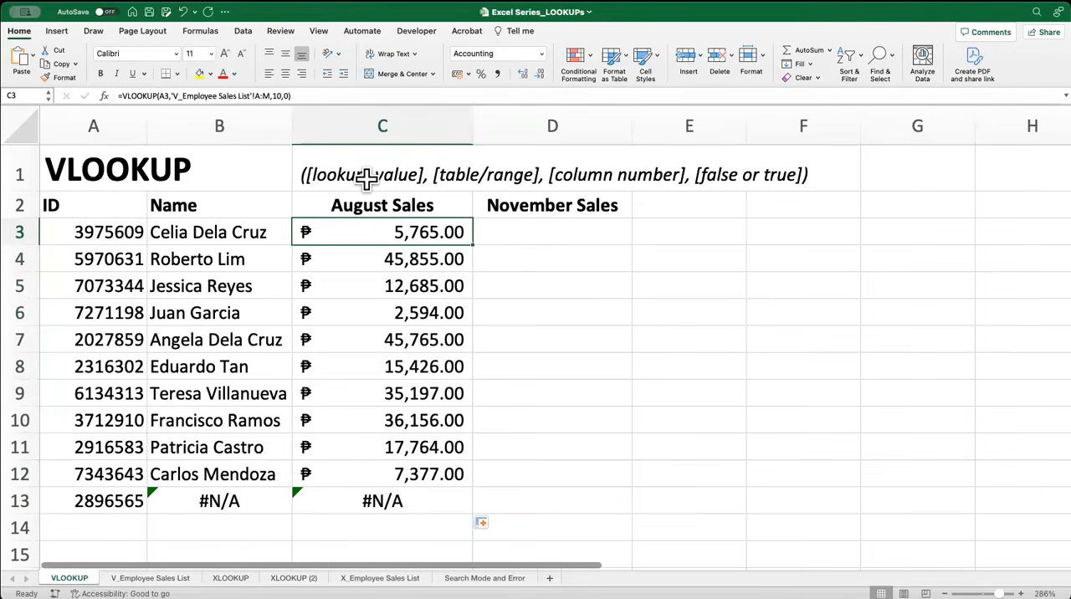
click(512, 234)
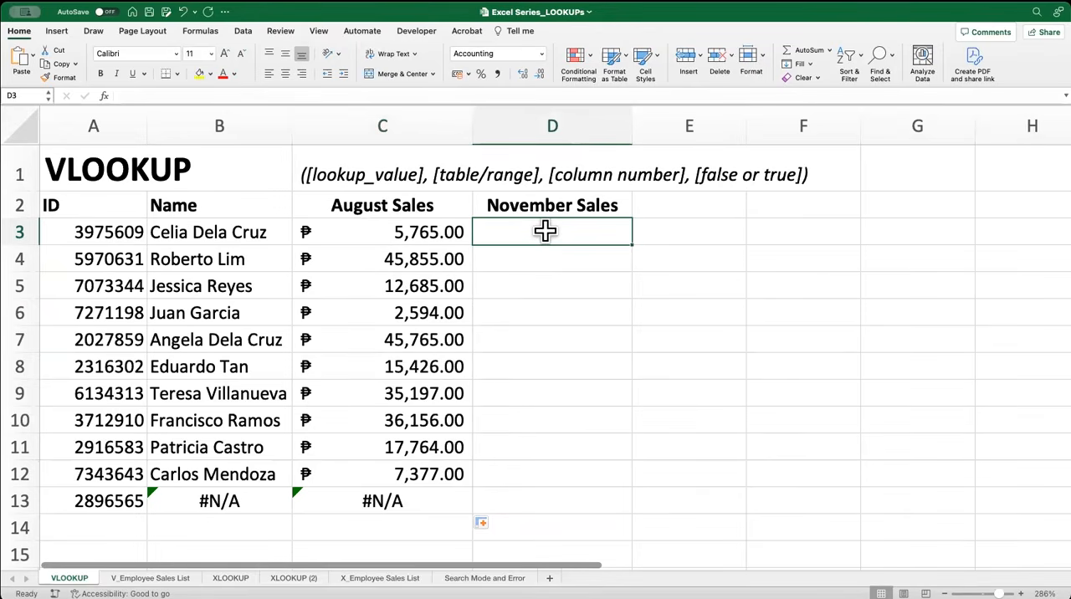
click(385, 237)
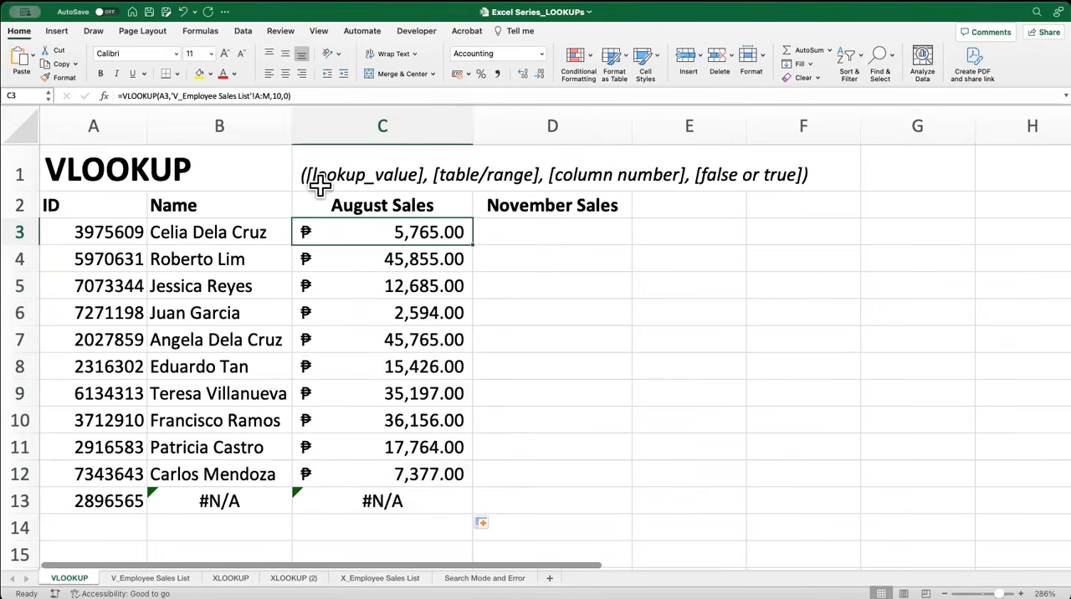
click(268, 95)
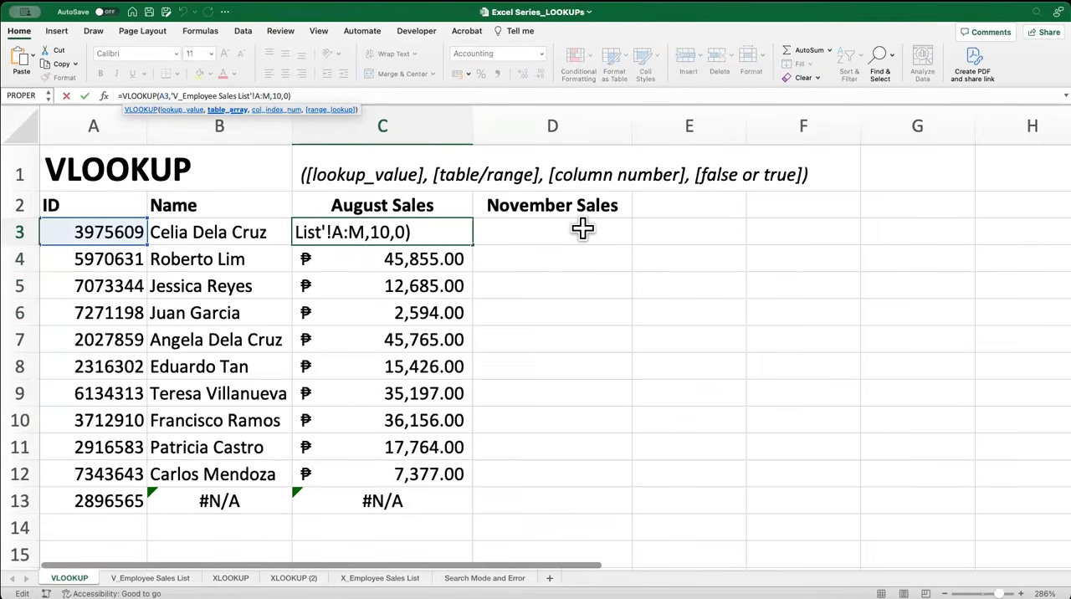
key(Escape)
click(309, 95)
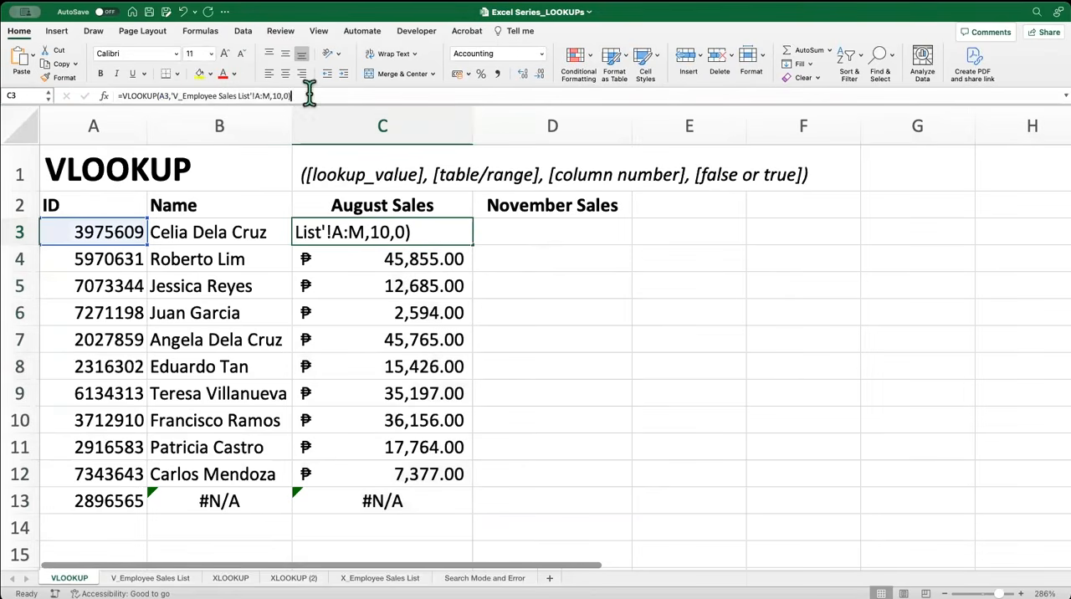
drag(310, 95, 24, 96)
key(super+c)
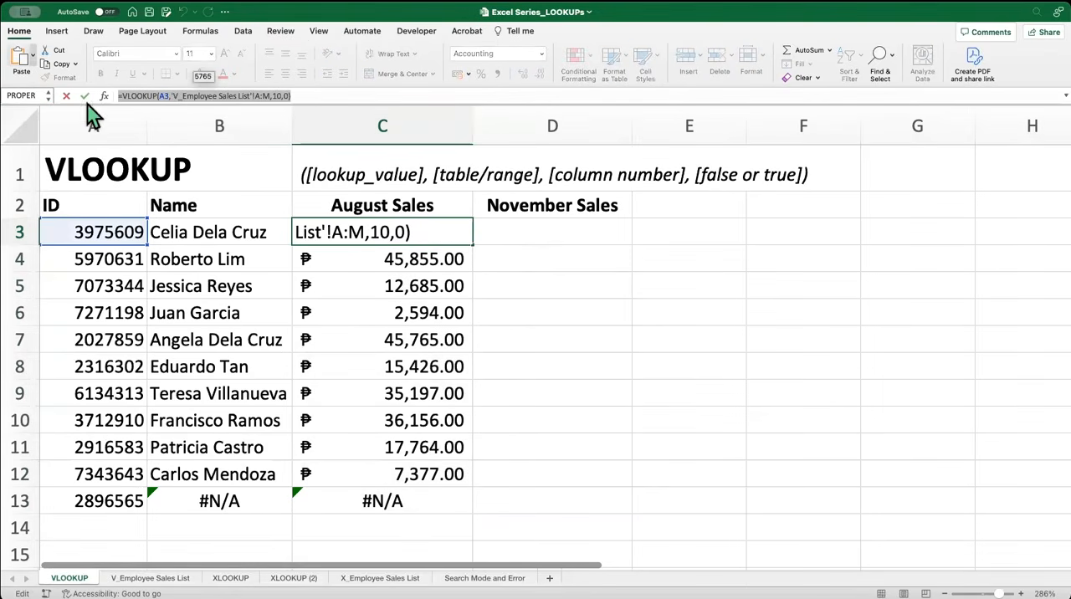
key(Escape)
double_click(577, 231)
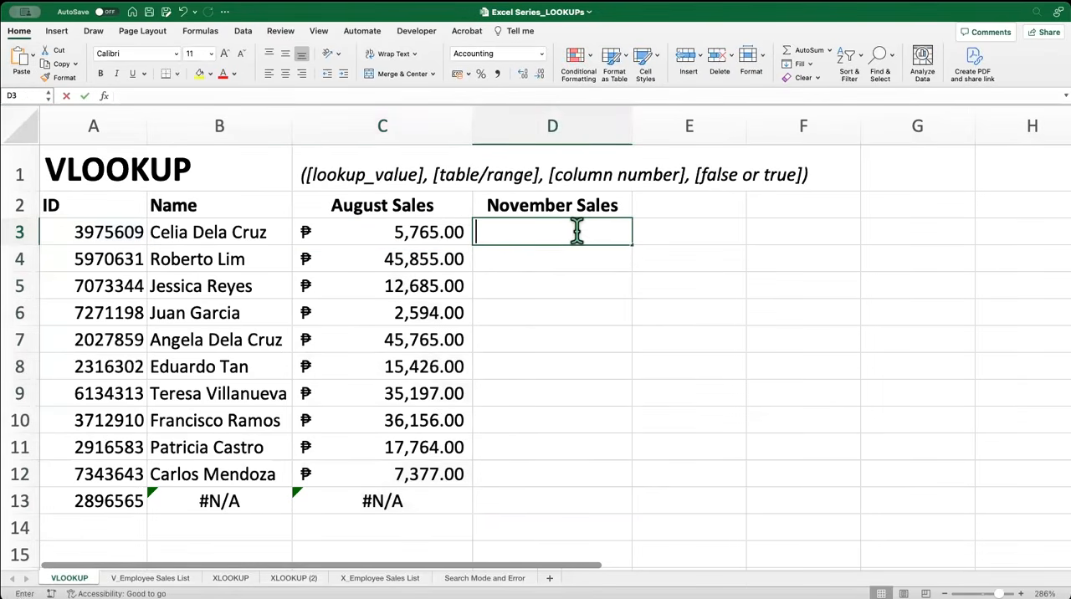
key(super+v)
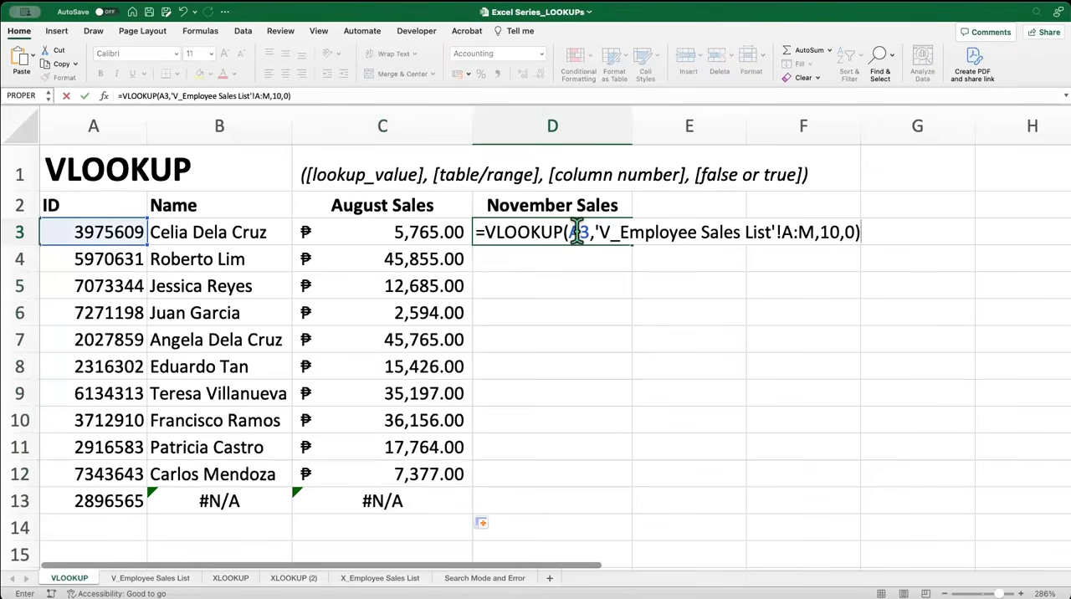
Set the column index in the D3 formula to 13 and fill it down the November Sales column through D13
click(840, 231)
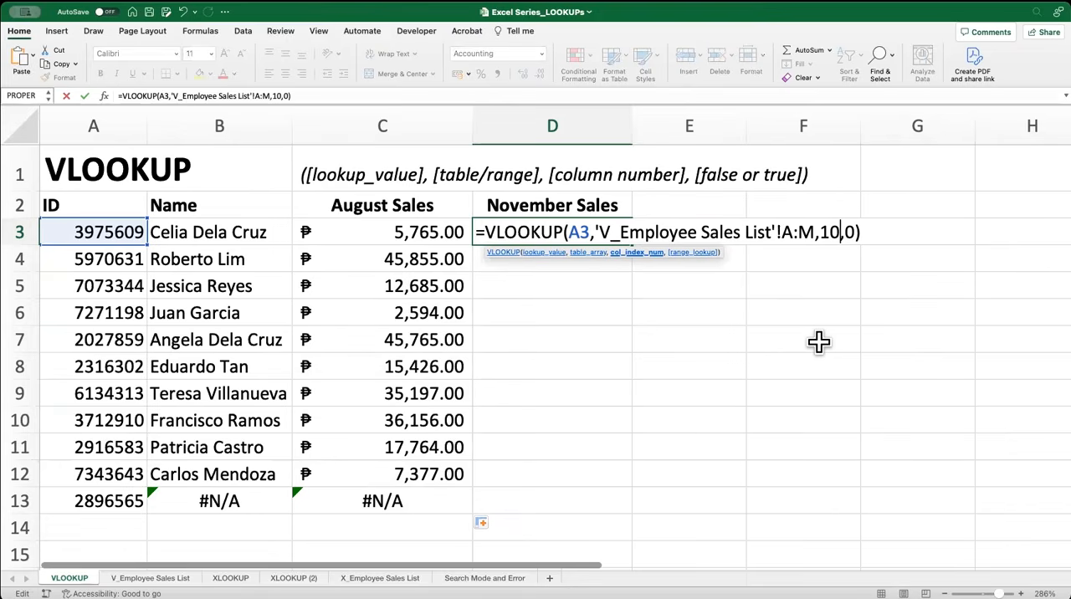
key(BackSpace)
text(3)
key(Return)
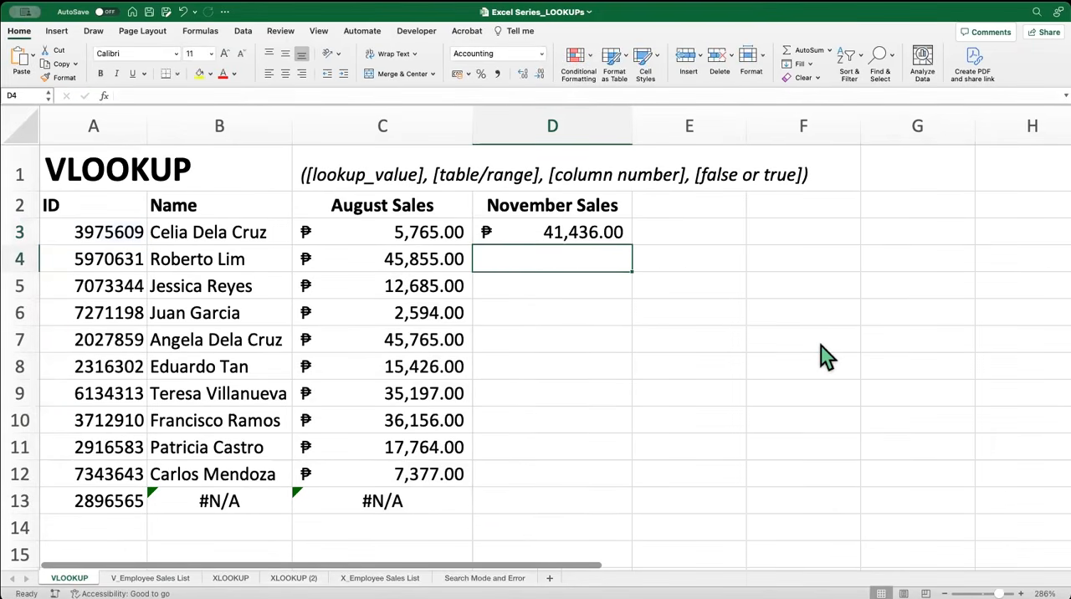
click(590, 231)
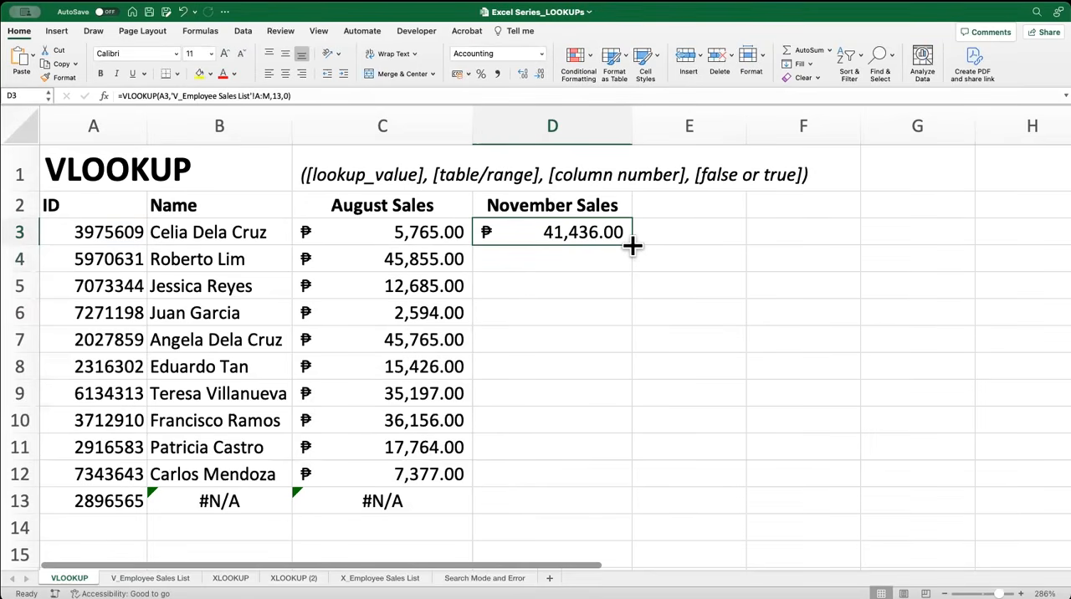
double_click(632, 244)
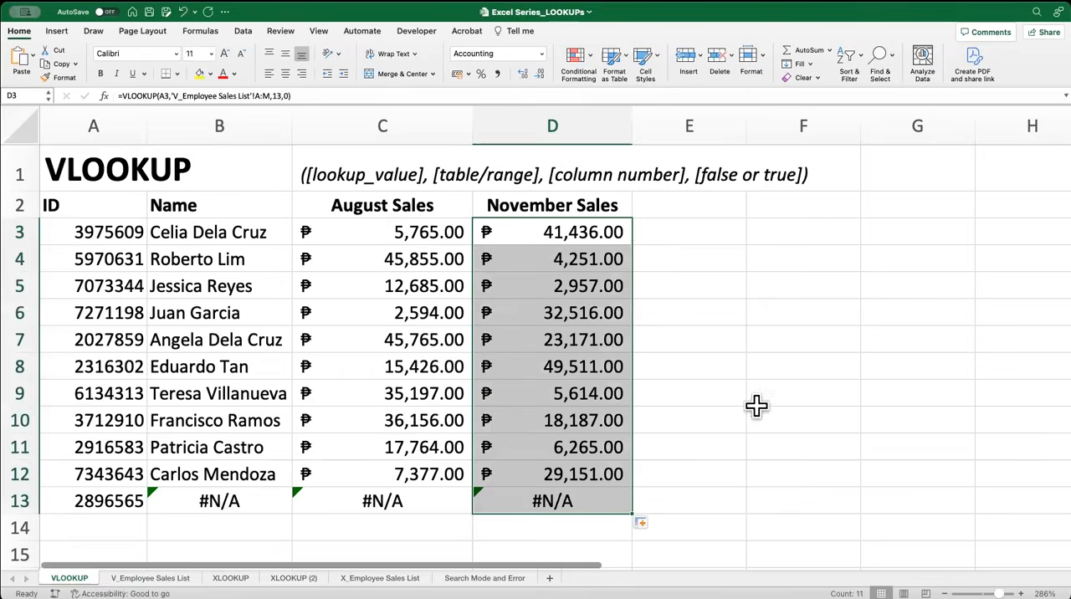
click(804, 522)
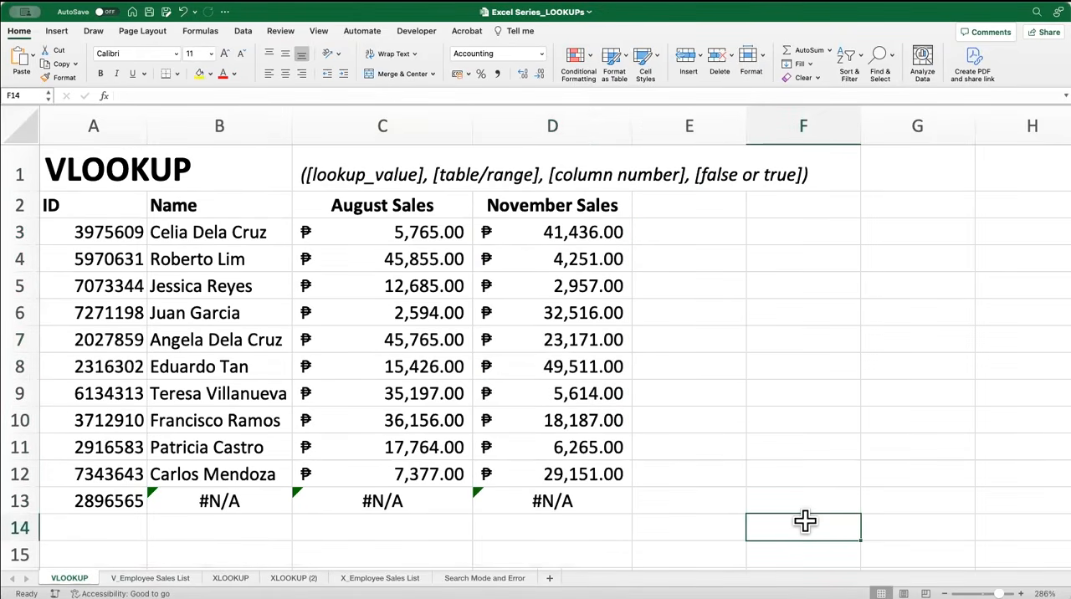